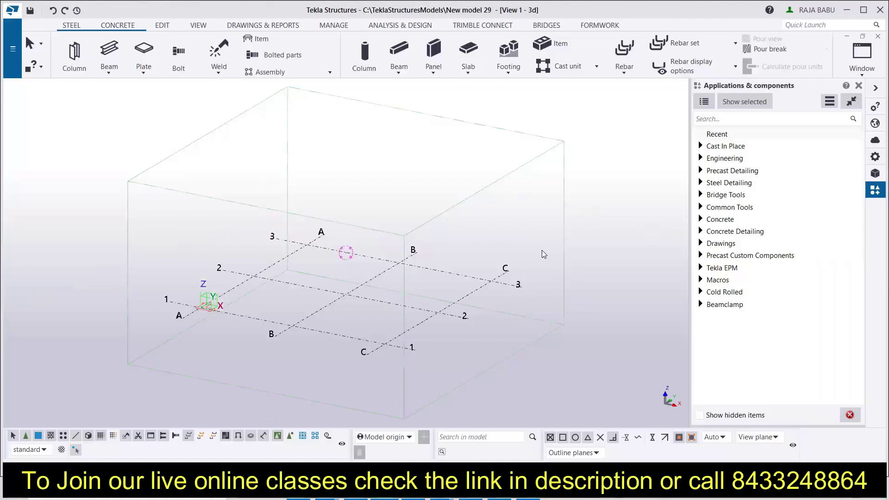
- Zoom and pan onto the A–C / 1–3 grid, then bring up the CONCRETE ribbon tools
scroll(254, 252, "up", 5)
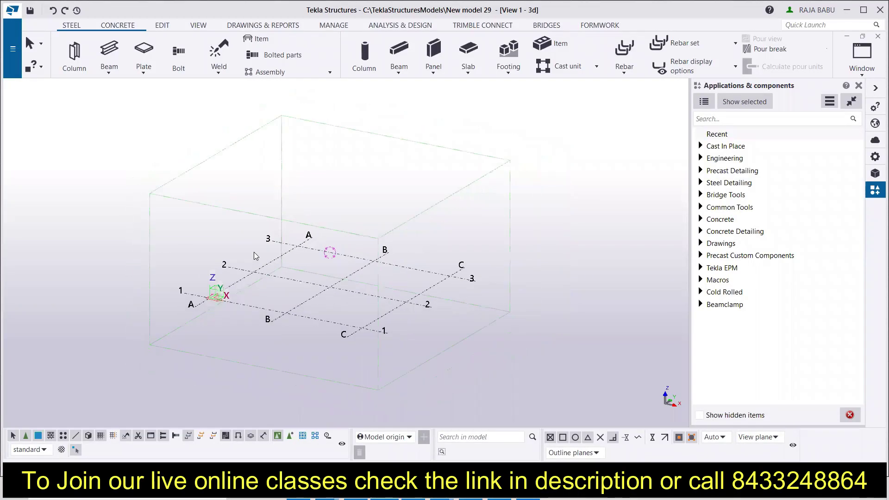
middle_click_drag(258, 328, 176, 330)
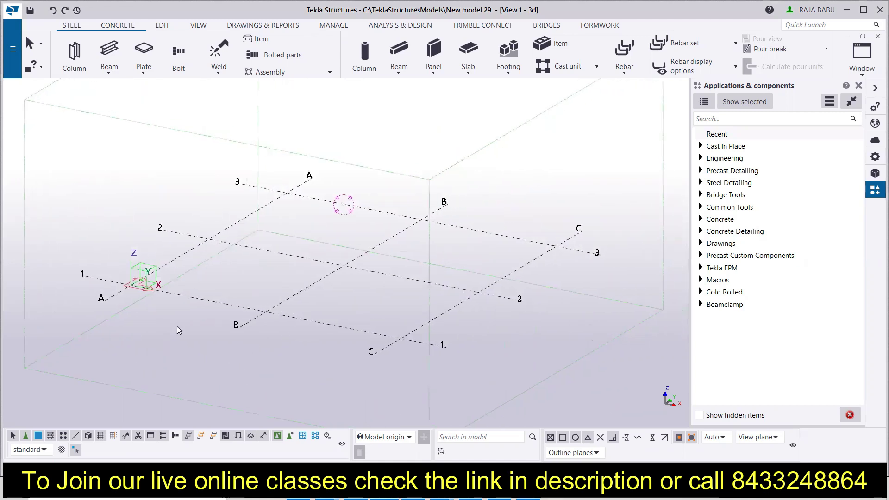
left_click(132, 29)
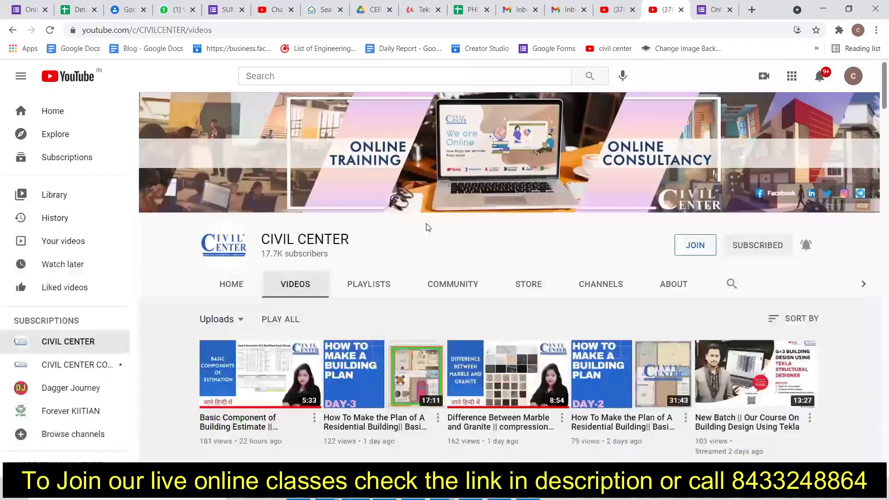
scroll(427, 227, "down", 5)
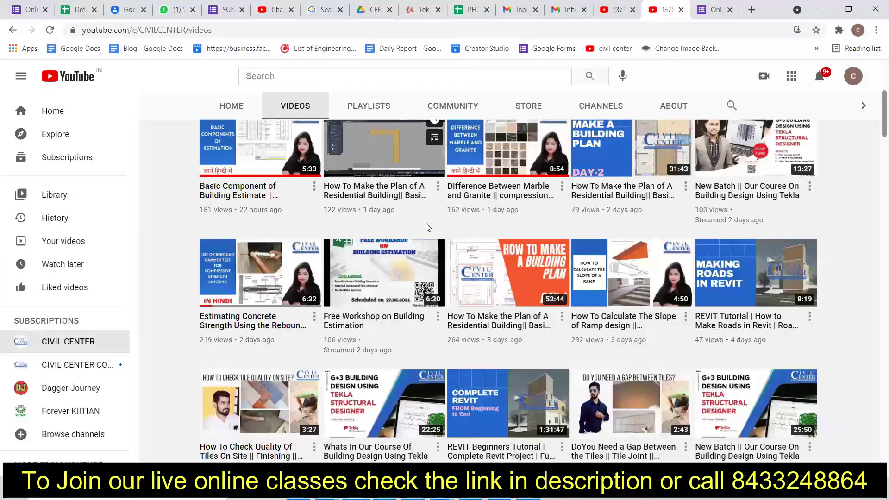
scroll(426, 226, "down", 1)
mouse_move(425, 245)
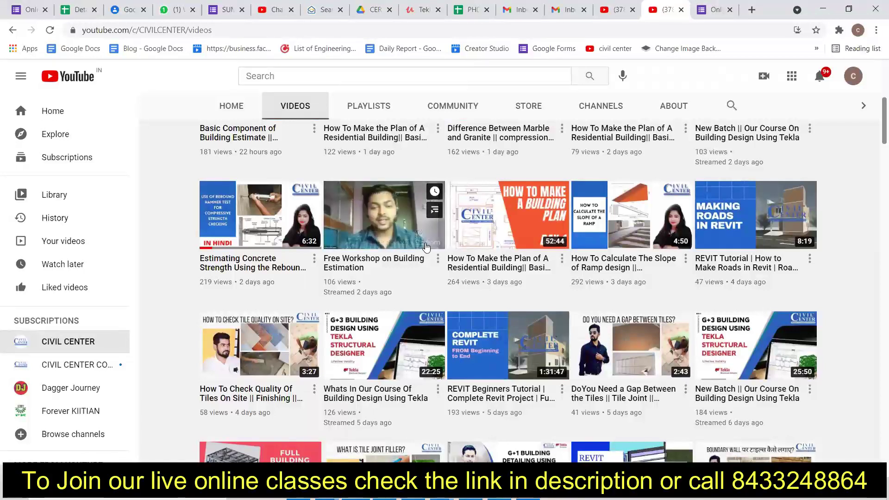
scroll(370, 277, "up", 4)
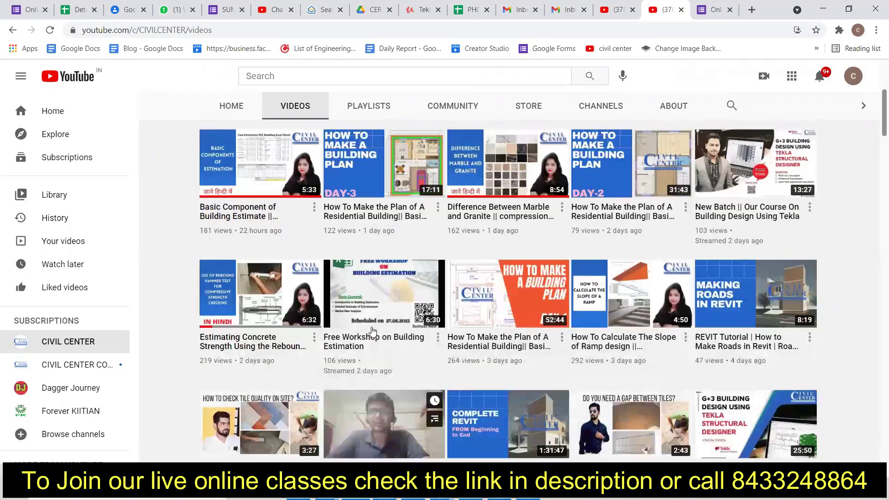
mouse_move(276, 260)
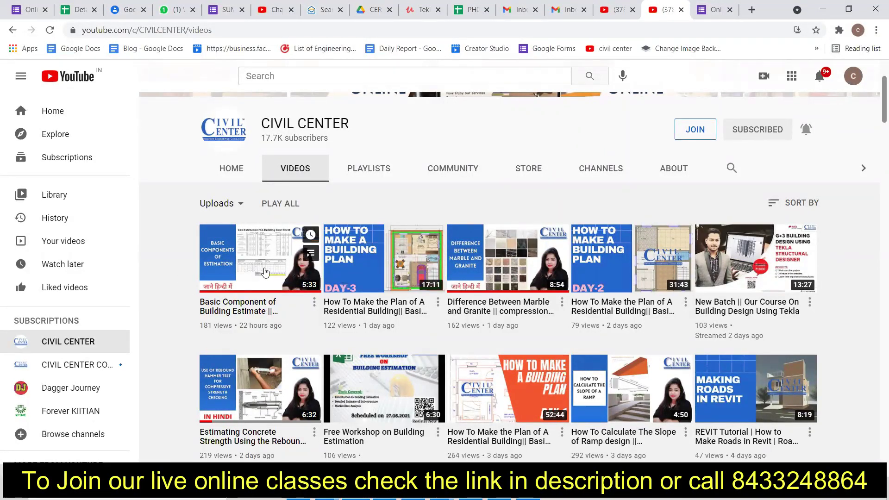
mouse_move(598, 293)
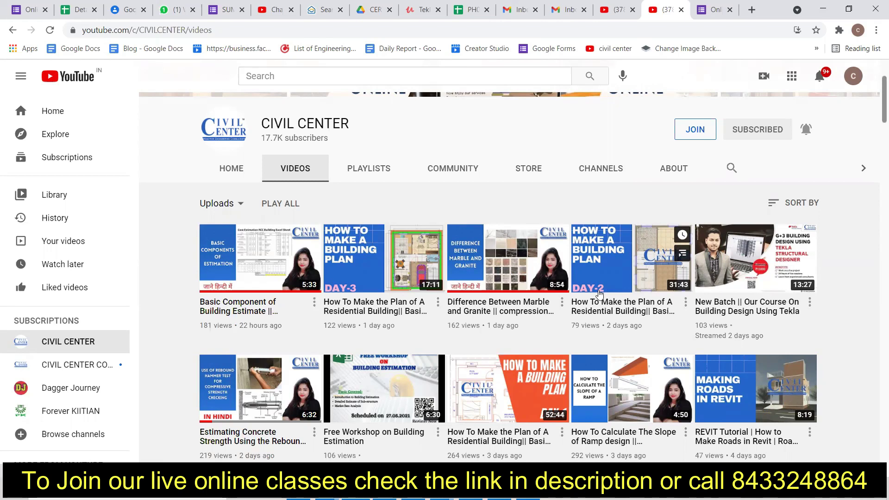
scroll(598, 293, "down", 1)
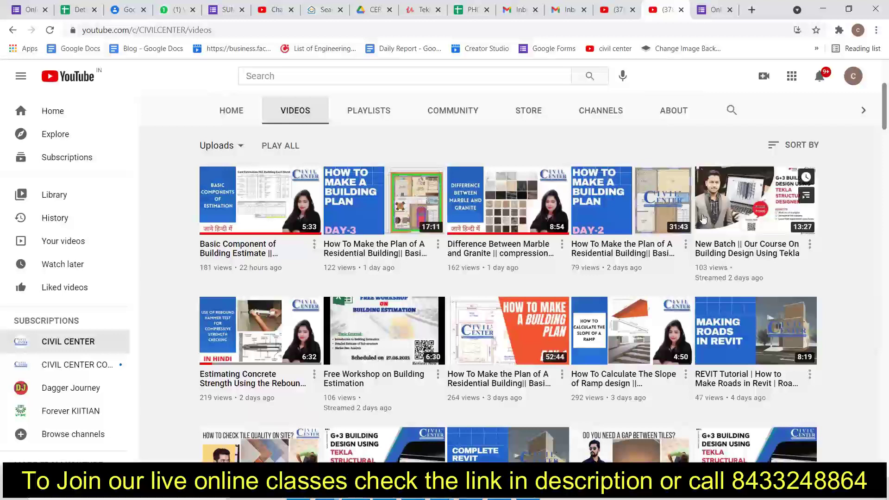
mouse_move(391, 212)
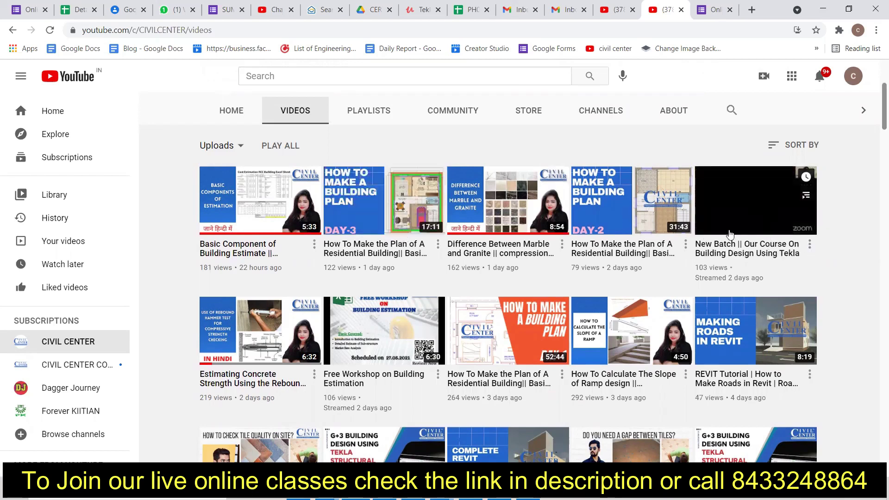
scroll(622, 296, "down", 3)
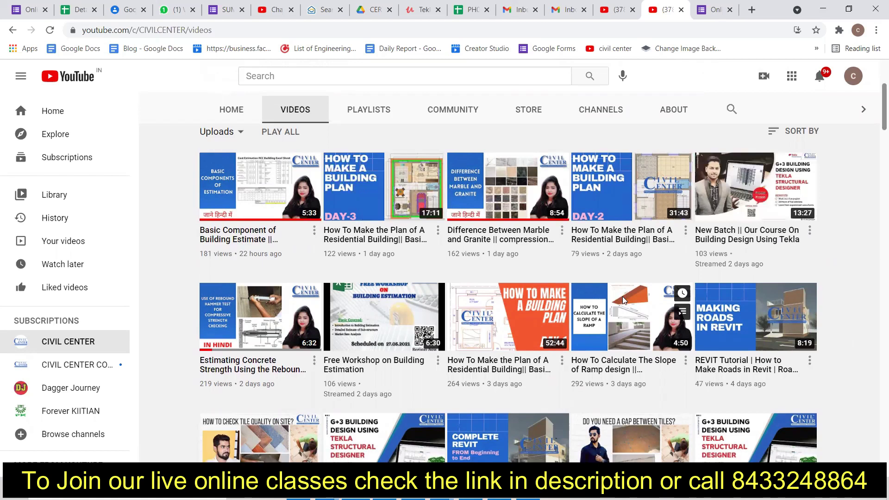
scroll(594, 292, "down", 5)
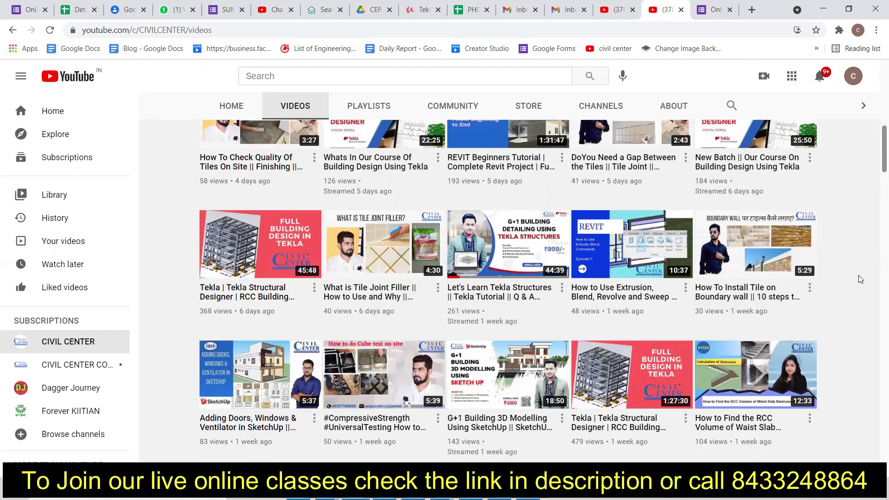
scroll(859, 279, "down", 3)
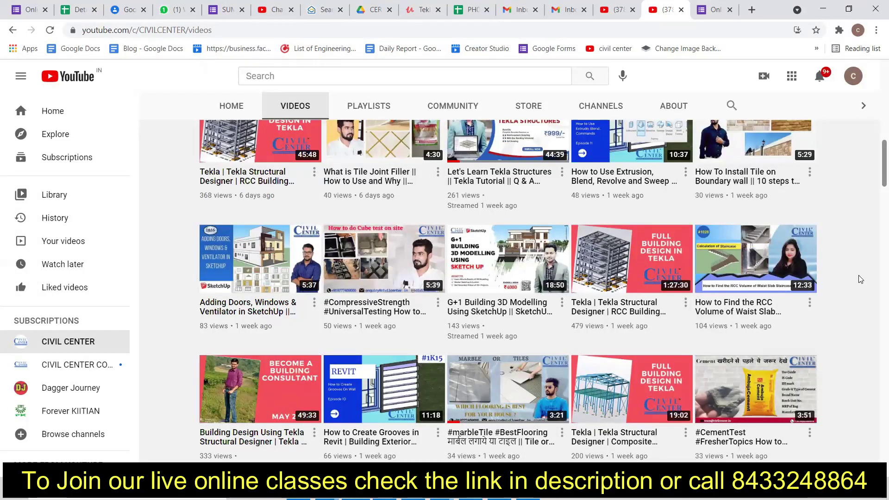
scroll(859, 277, "down", 3)
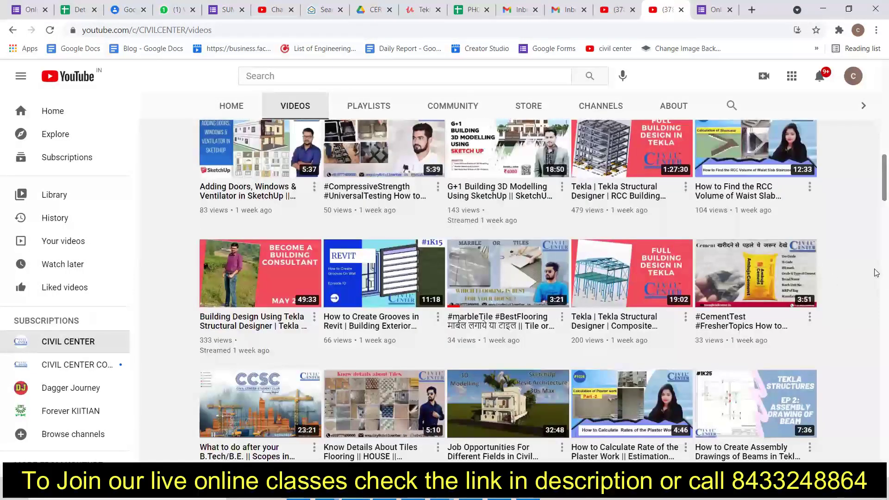
scroll(870, 273, "down", 4)
scroll(870, 272, "down", 4)
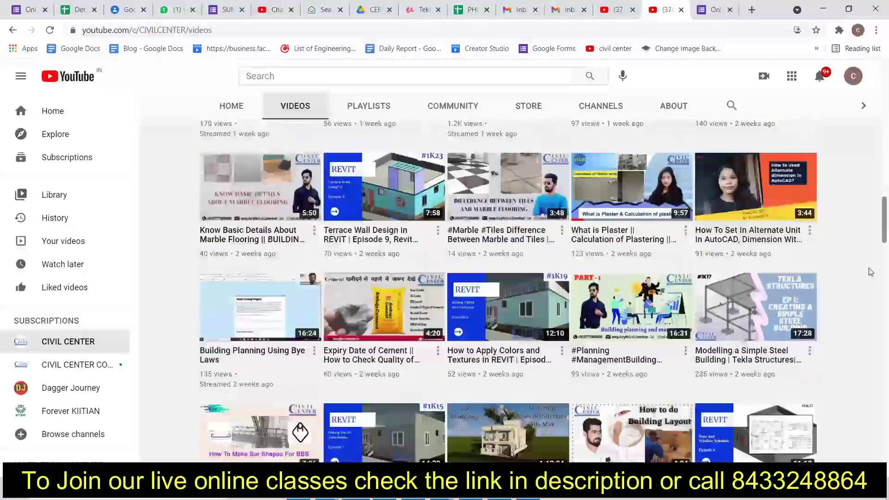
scroll(870, 272, "down", 1)
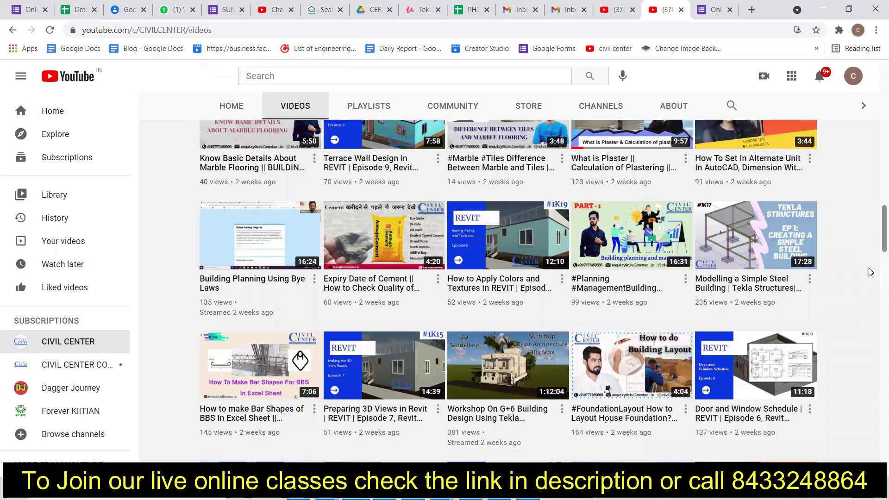
scroll(870, 272, "down", 4)
scroll(864, 270, "down", 1)
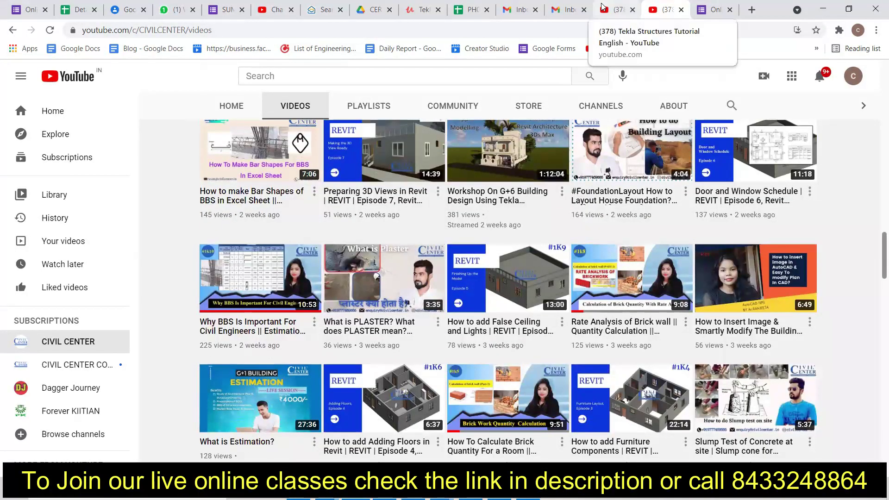
- Scroll through the Tekla Structures Tutorial English playlist's videos, then return to the Tekla model
left_click(618, 9)
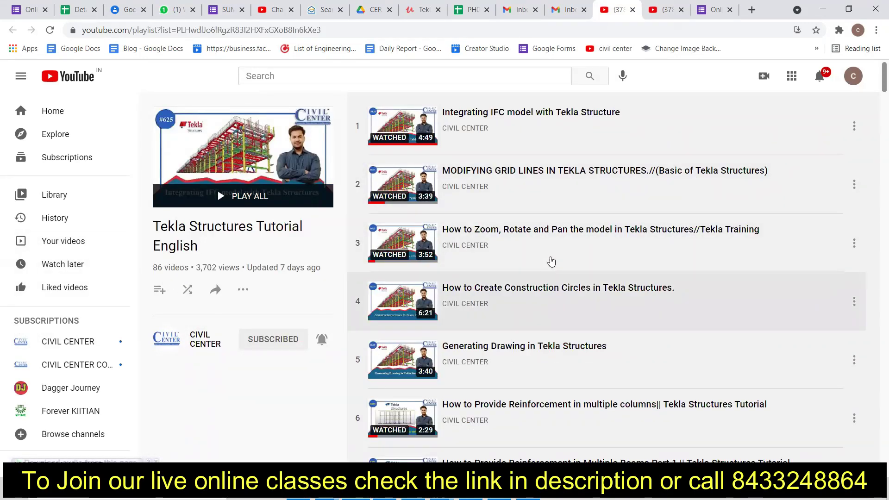
scroll(550, 257, "down", 5)
scroll(555, 254, "down", 5)
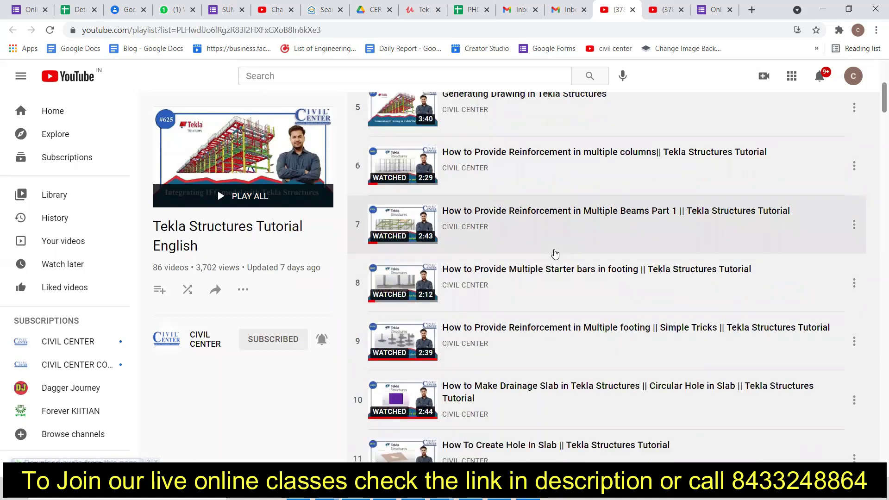
scroll(555, 254, "down", 4)
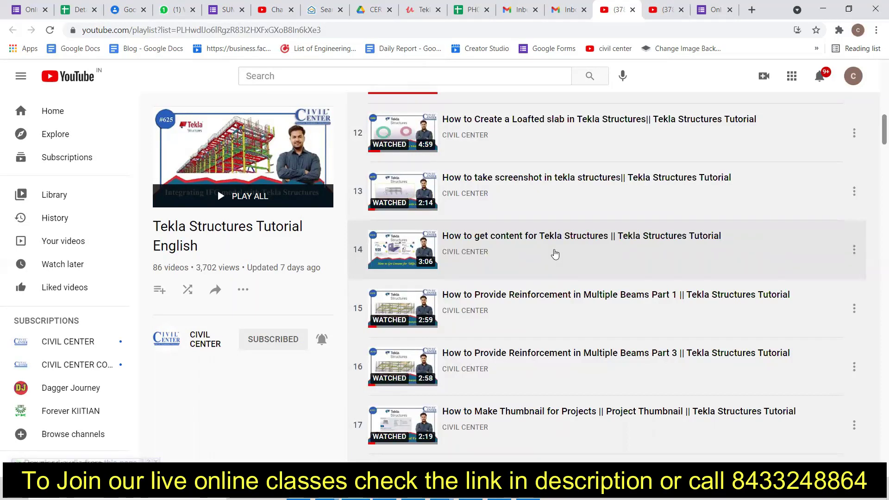
scroll(629, 273, "down", 2)
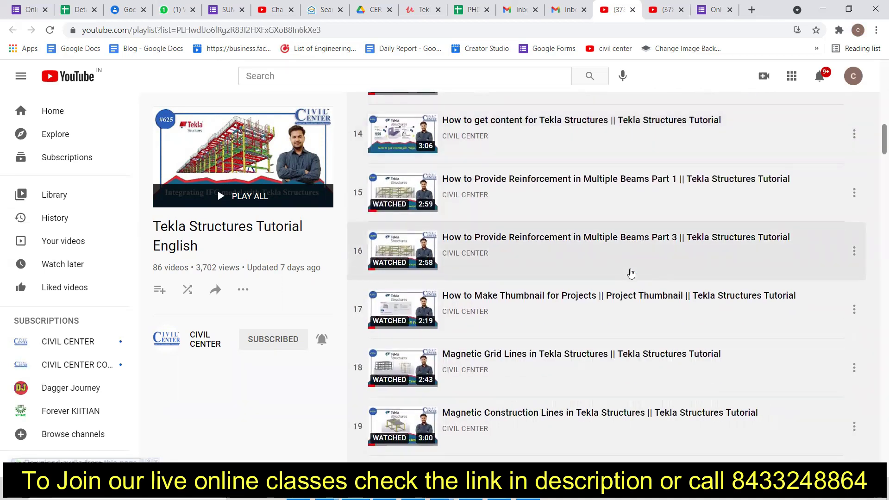
scroll(631, 273, "down", 2)
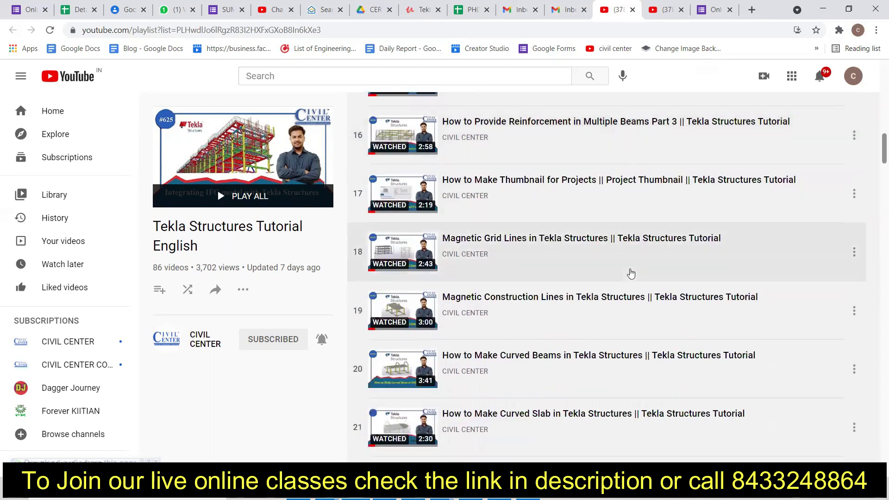
scroll(630, 274, "down", 2)
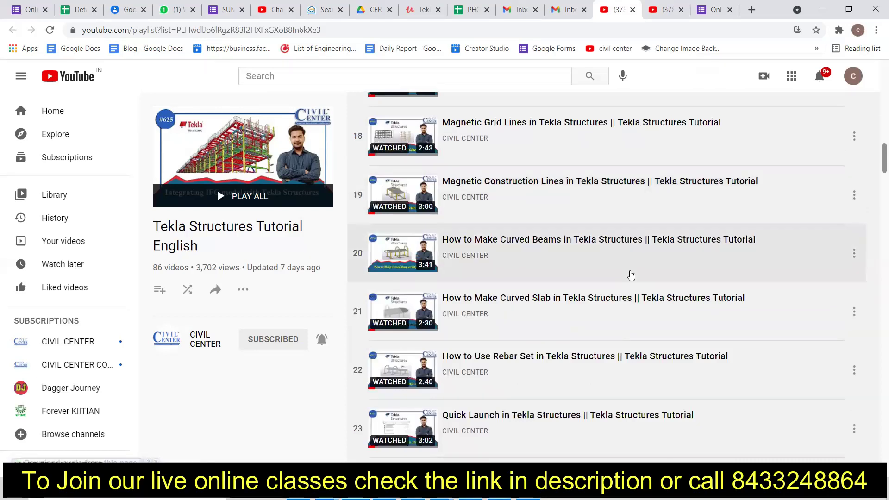
scroll(631, 275, "down", 2)
scroll(630, 275, "down", 1)
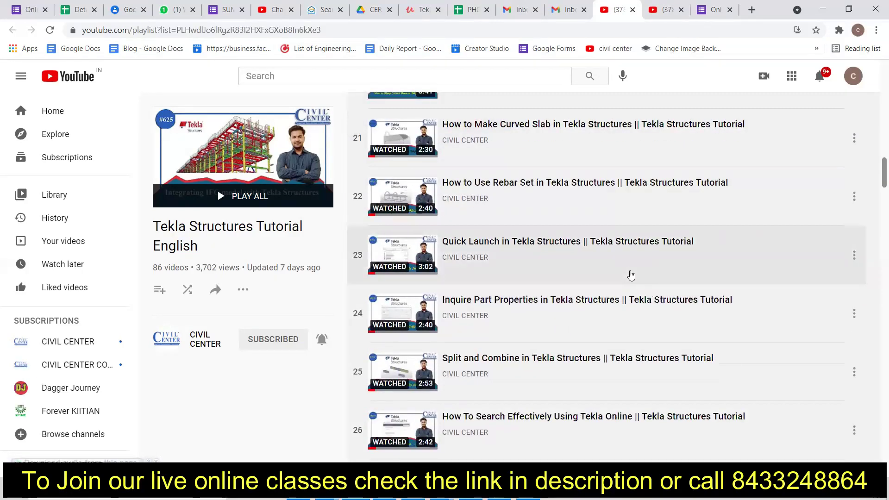
scroll(630, 275, "down", 3)
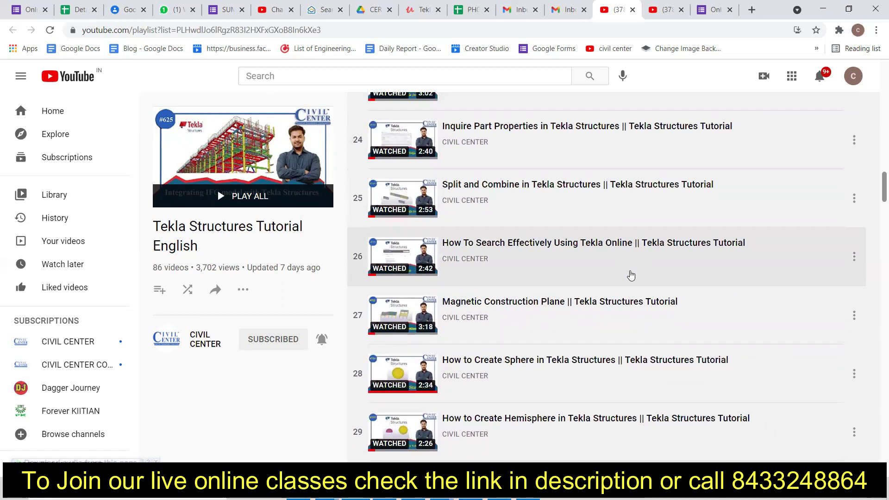
scroll(631, 275, "down", 4)
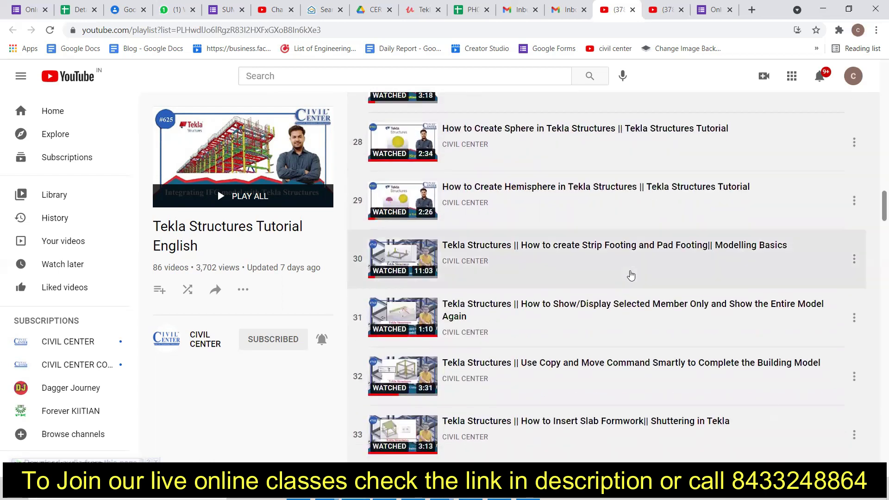
scroll(630, 275, "down", 6)
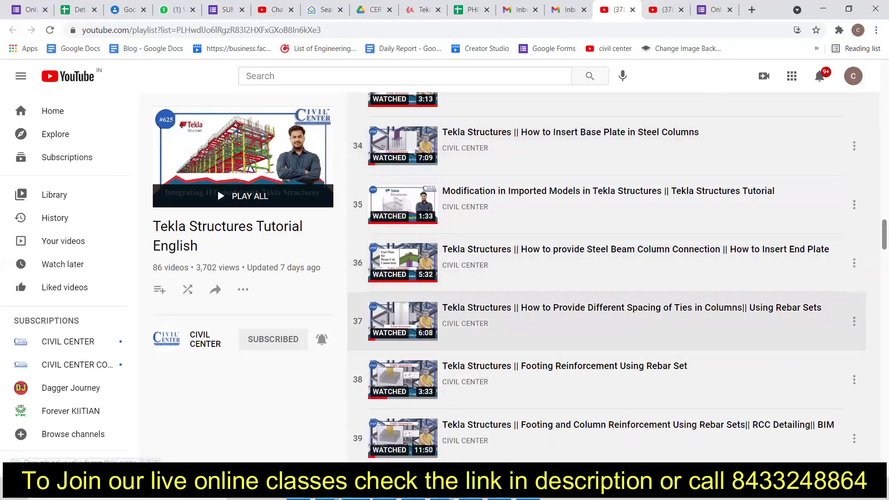
mouse_move(445, 498)
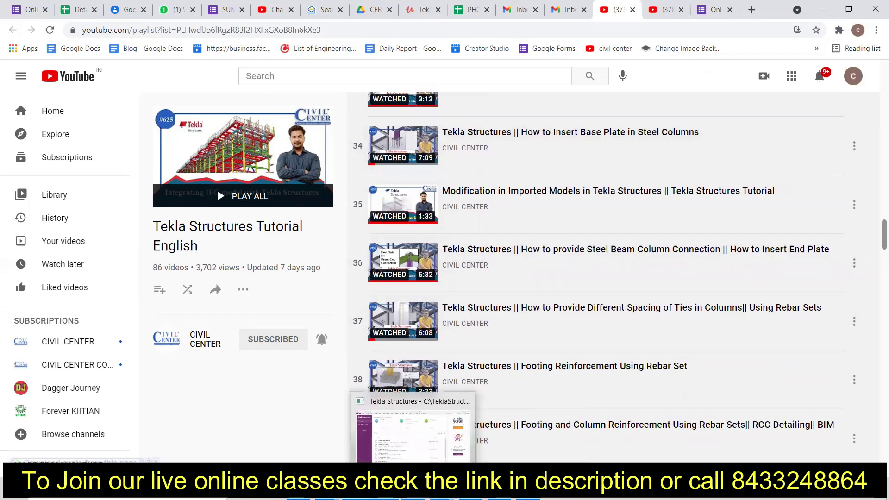
left_click(384, 498)
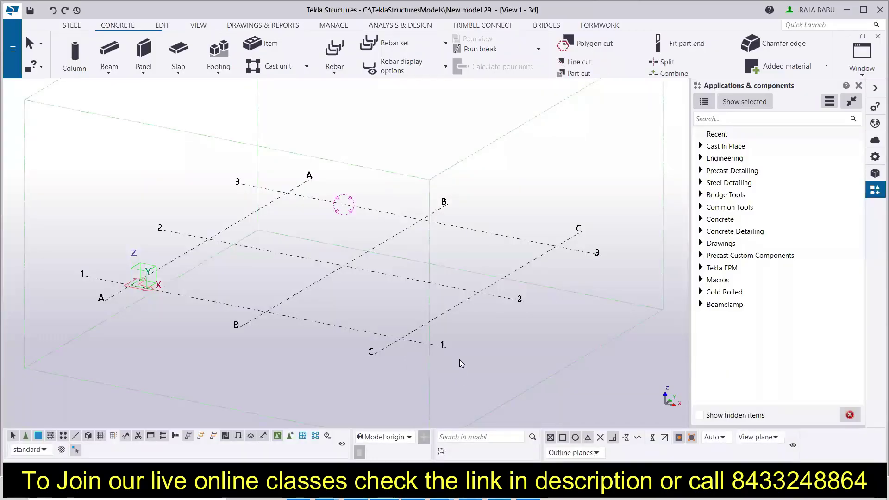
left_click(496, 286)
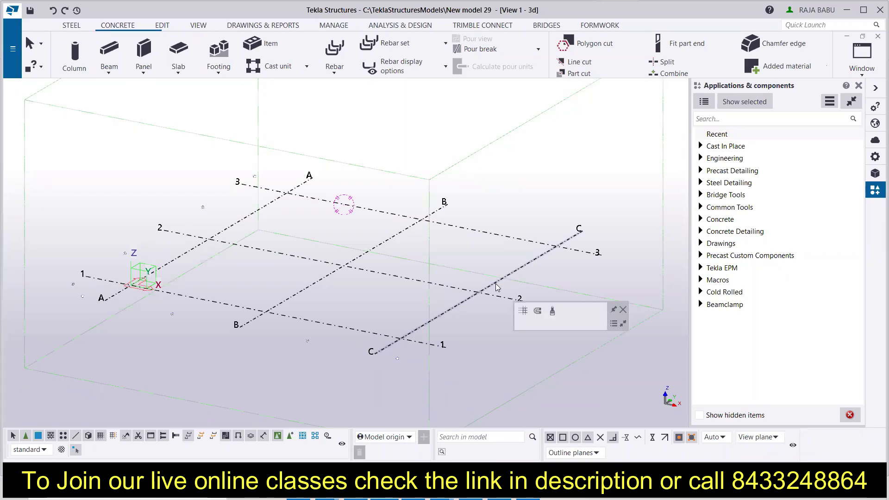
double_click(497, 286)
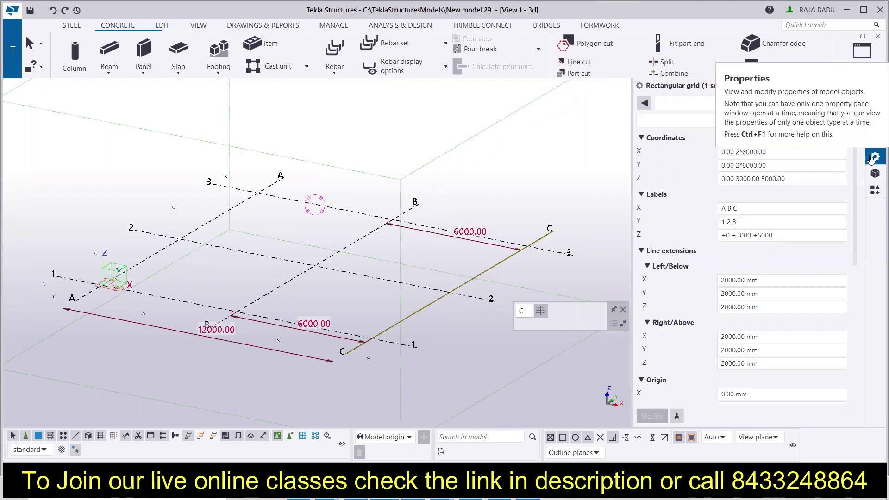
left_click(755, 163)
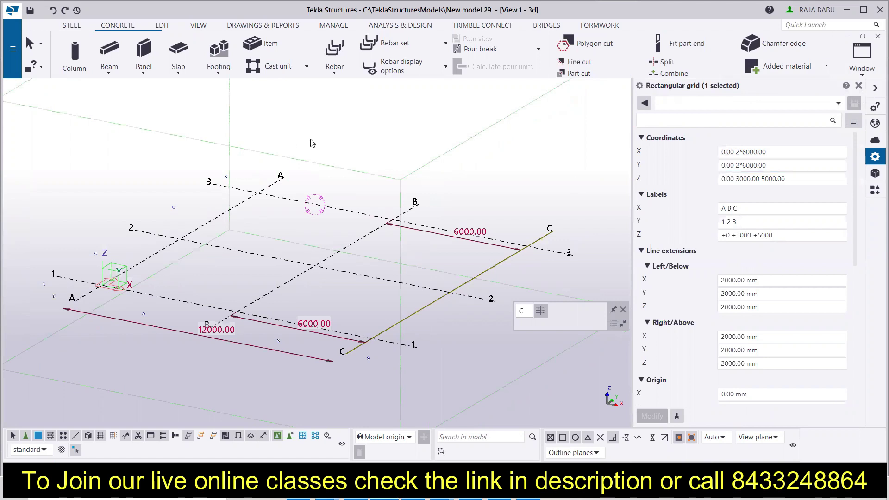
left_click(323, 332)
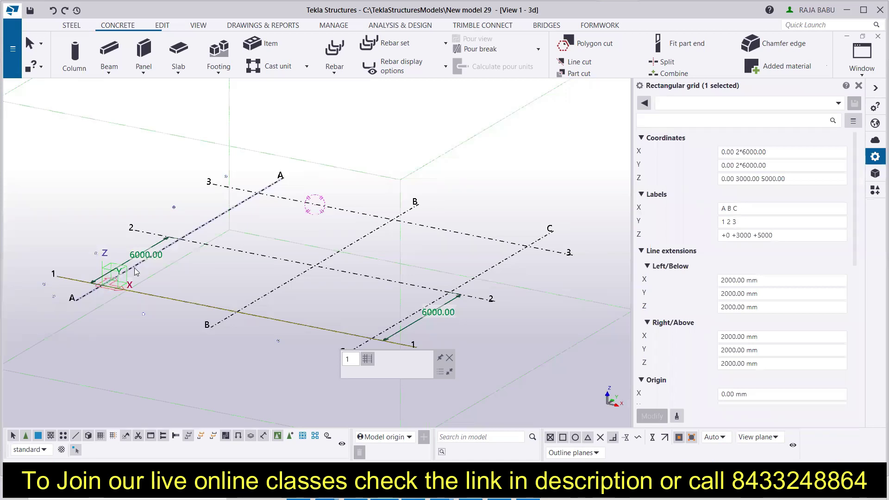
left_click(214, 246)
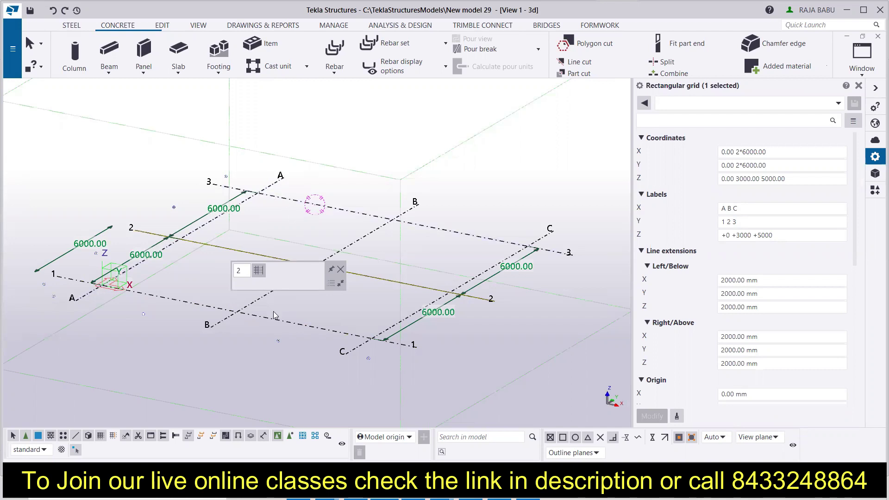
left_click(264, 194)
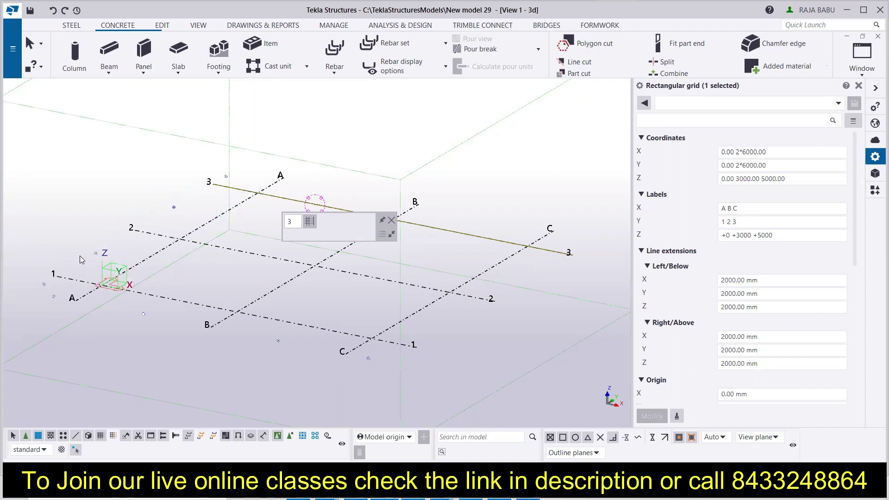
key("Escape")
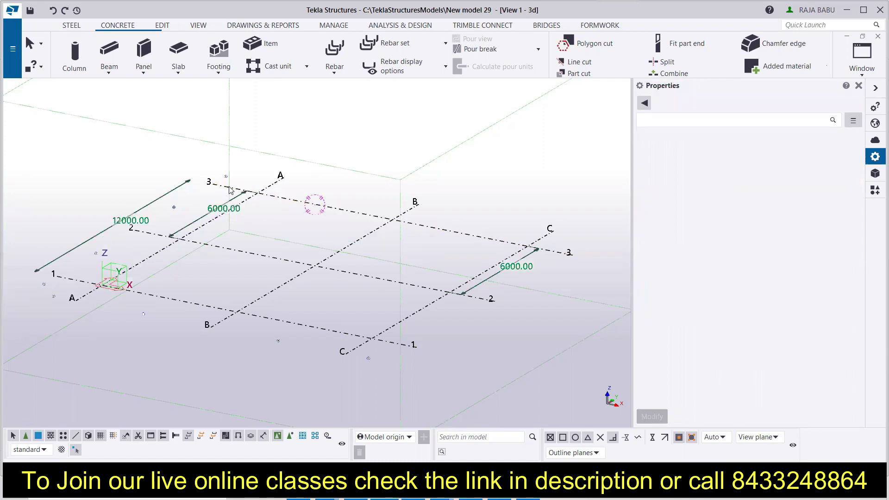
left_click(279, 285)
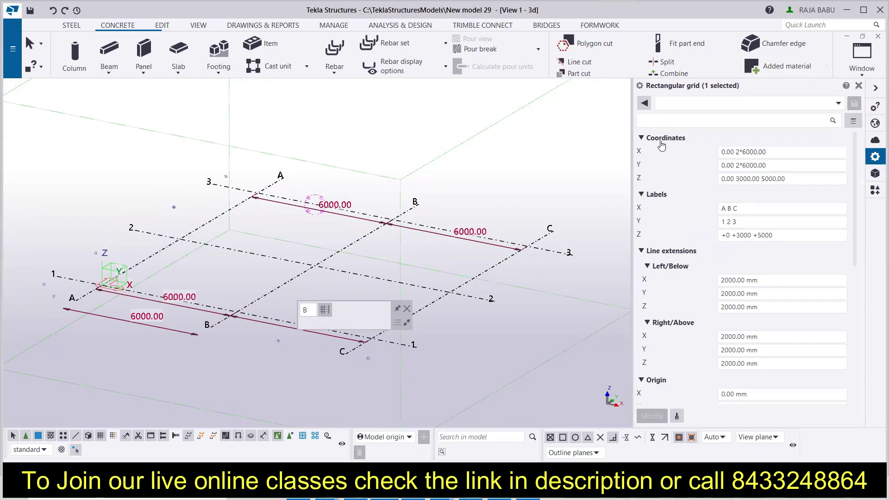
- Append 3000 5000 to the X coordinates and 6000 7000 to the Y coordinates, then apply
left_click(790, 151)
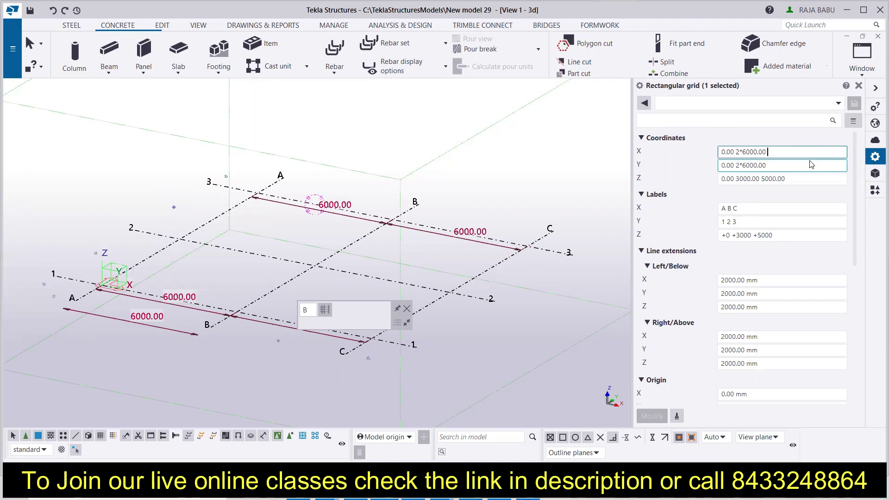
type("3000")
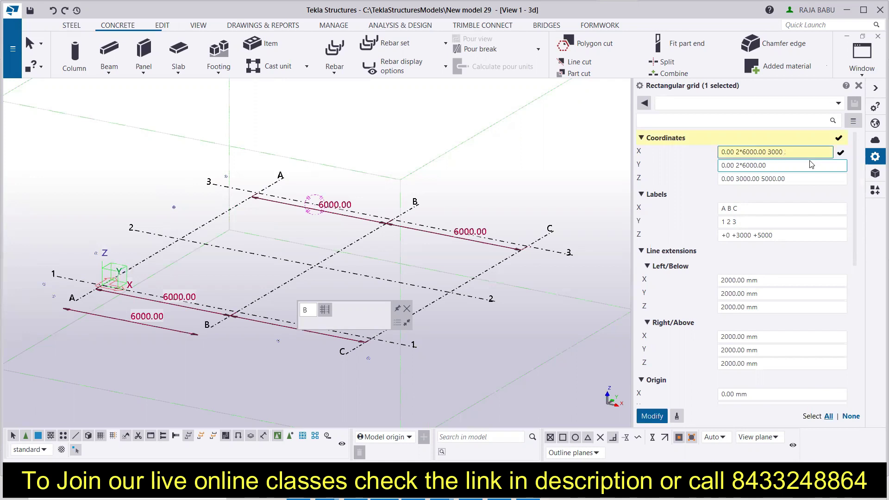
type(" 5000")
left_click(782, 165)
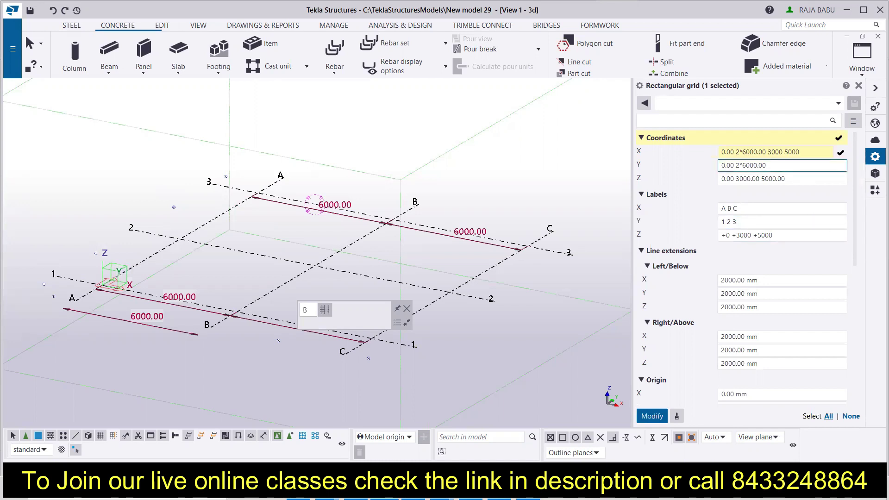
type("6000")
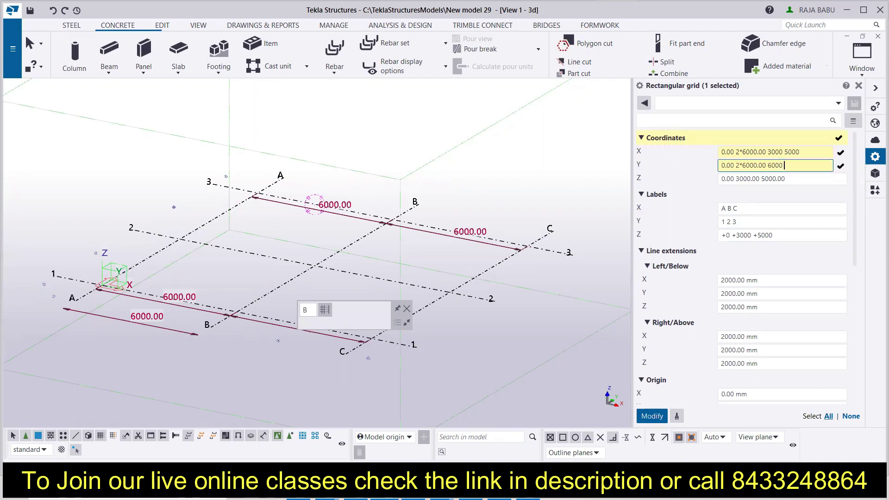
type(" 7000")
left_click(738, 210)
left_click(740, 209)
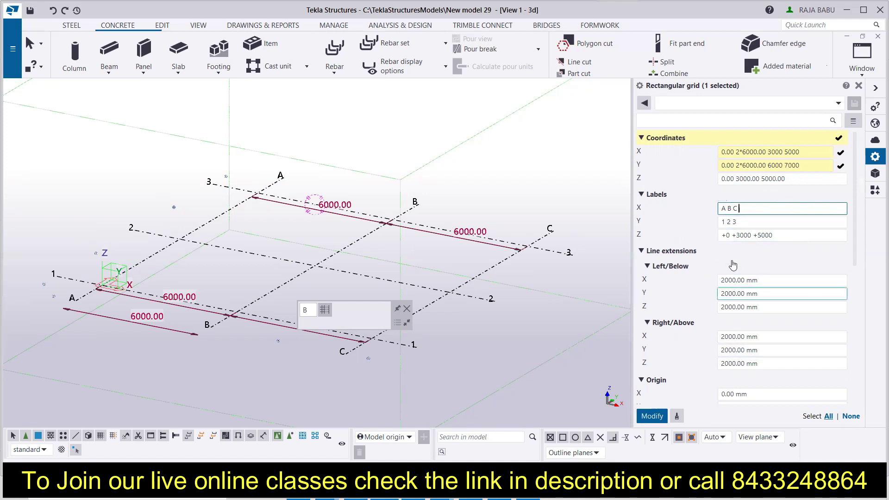
left_click(652, 415)
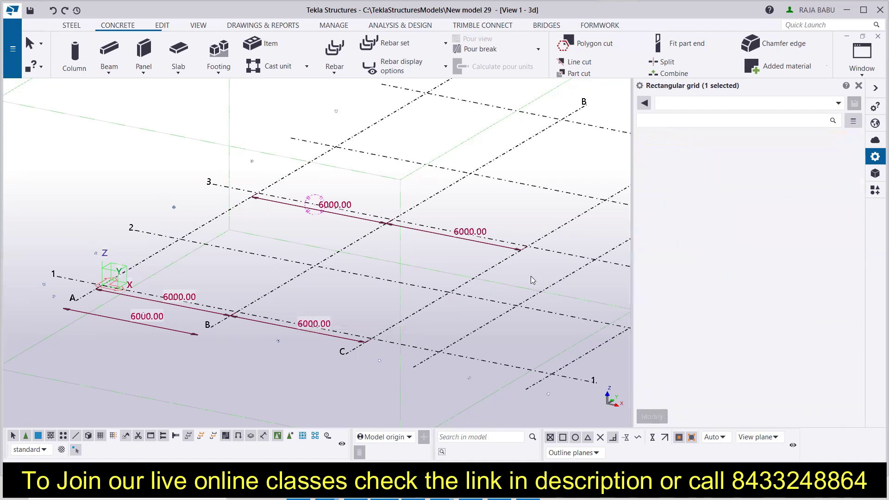
- Pan to the extended grid and inspect its new spacing along lines 1 and C
scroll(213, 243, "down", 3)
middle_click_drag(213, 243, 203, 271)
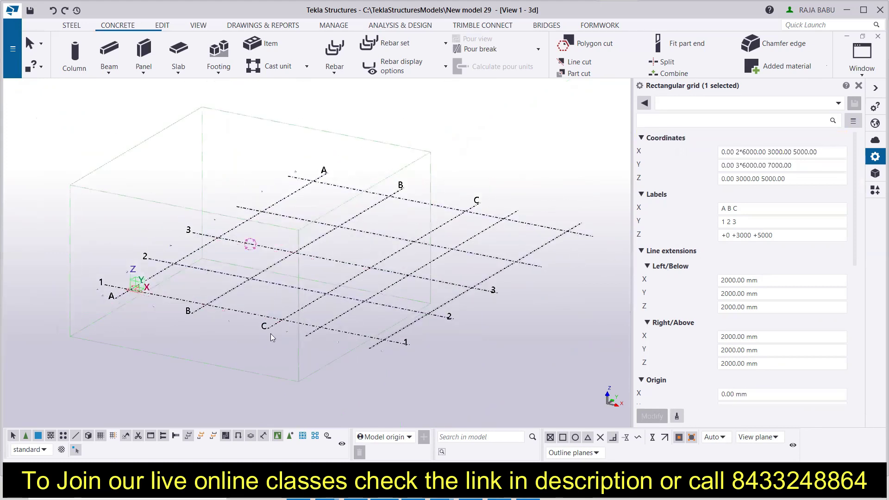
left_click(338, 321)
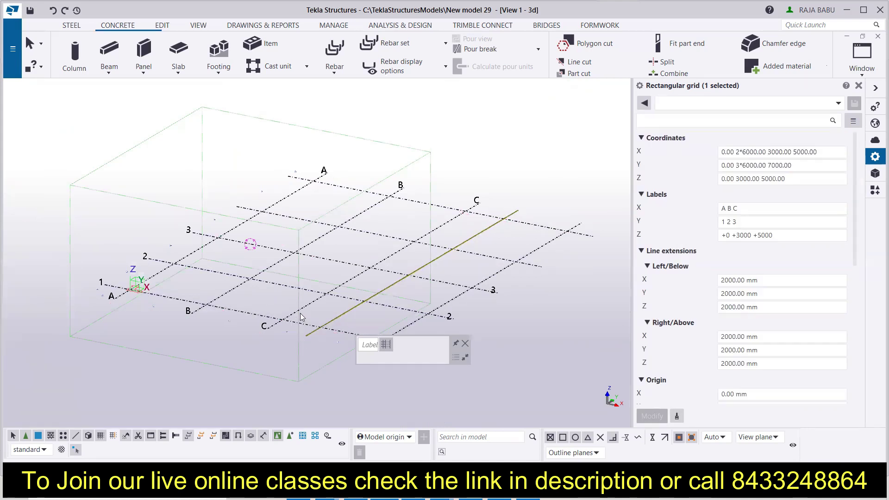
left_click(339, 321)
left_click(392, 338)
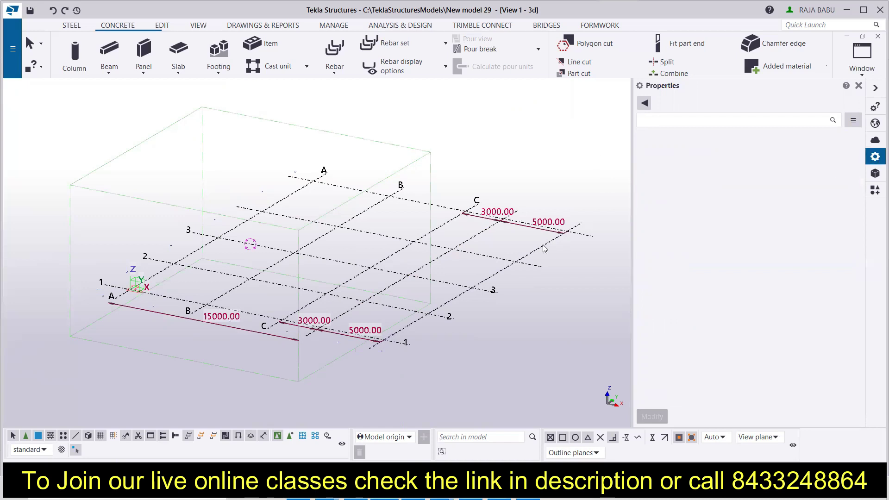
- Change the grid's X spacing from 2*6000 to 7*6000 and apply it
left_click(368, 301)
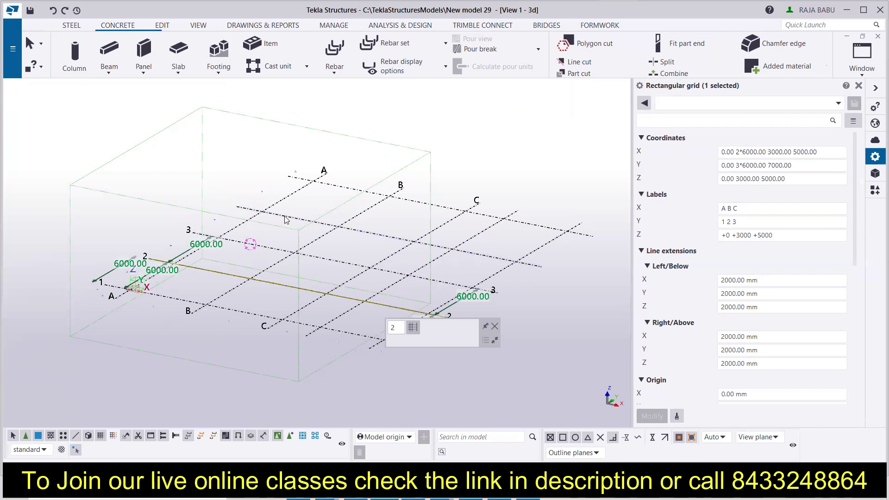
left_click(300, 221)
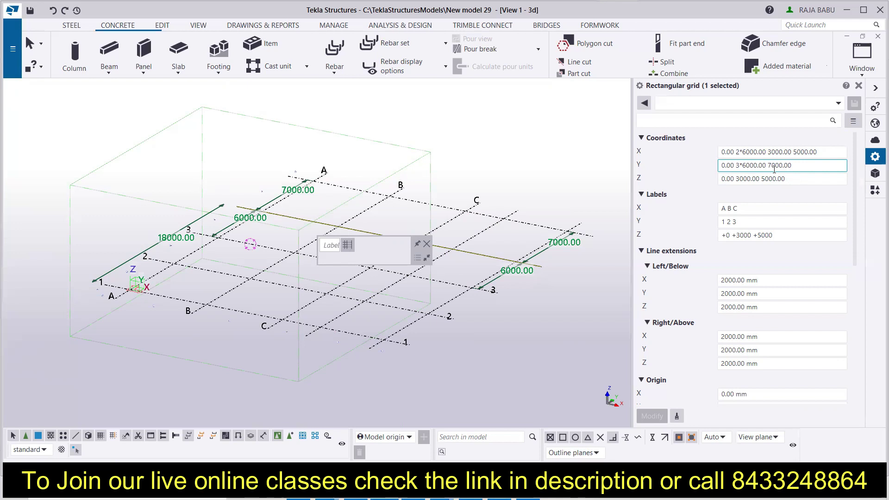
left_click(740, 152)
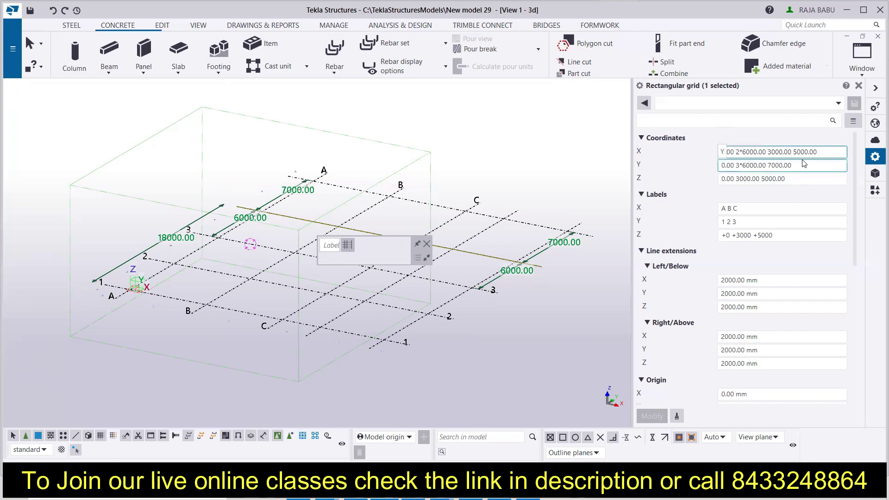
key("BackSpace")
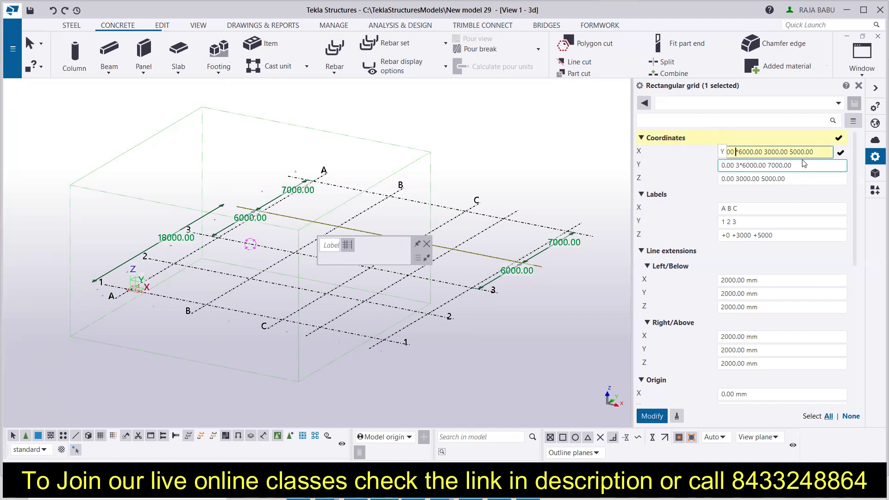
type("7")
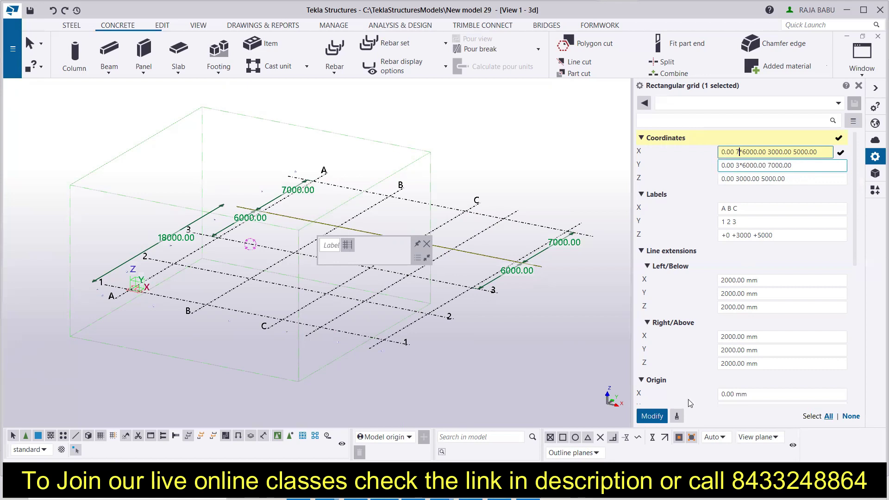
left_click(652, 418)
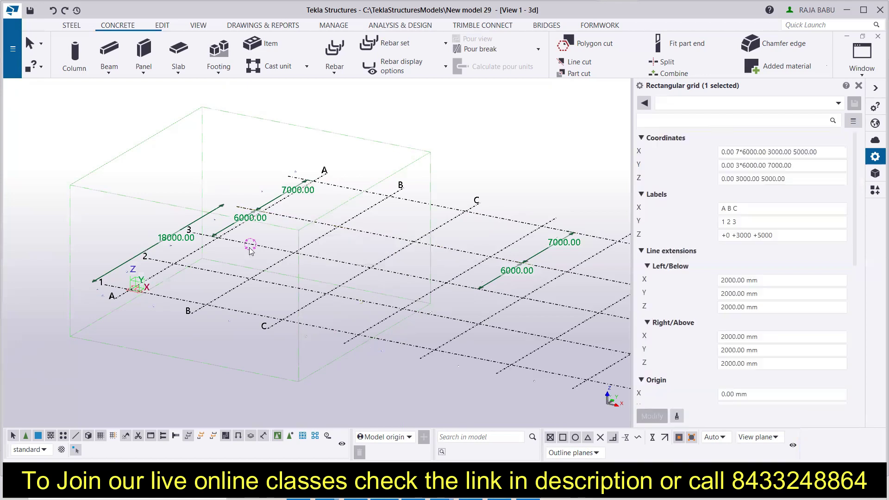
- Zoom out and restore the X coordinates to 0.00 2*6000.00 3000.00 5000.00
scroll(99, 213, "down", 3)
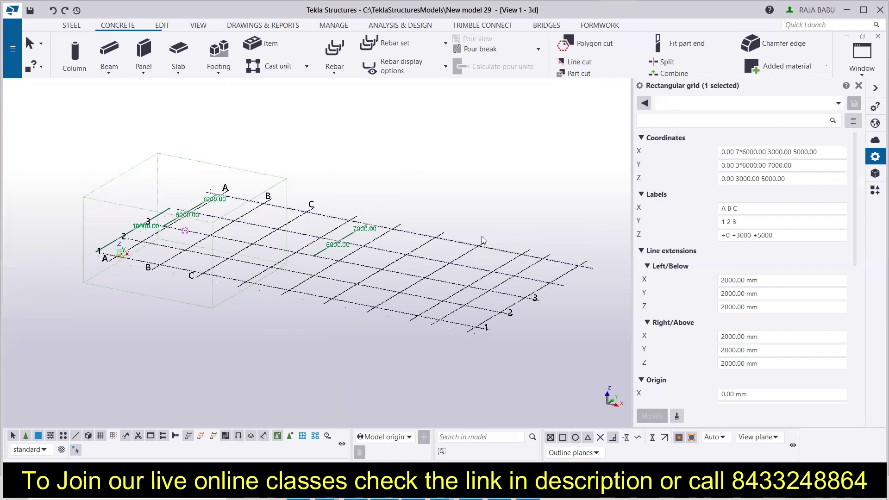
left_click(759, 208)
left_click(783, 151)
left_click(740, 153)
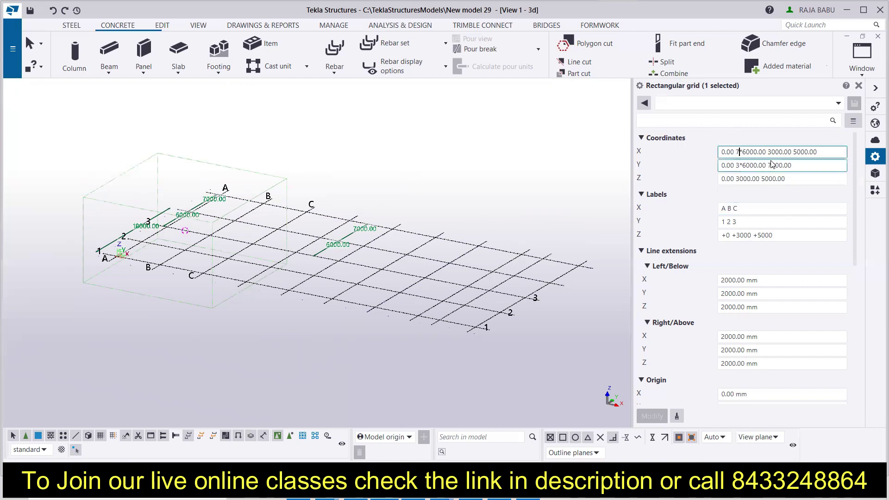
key("BackSpace")
type("2")
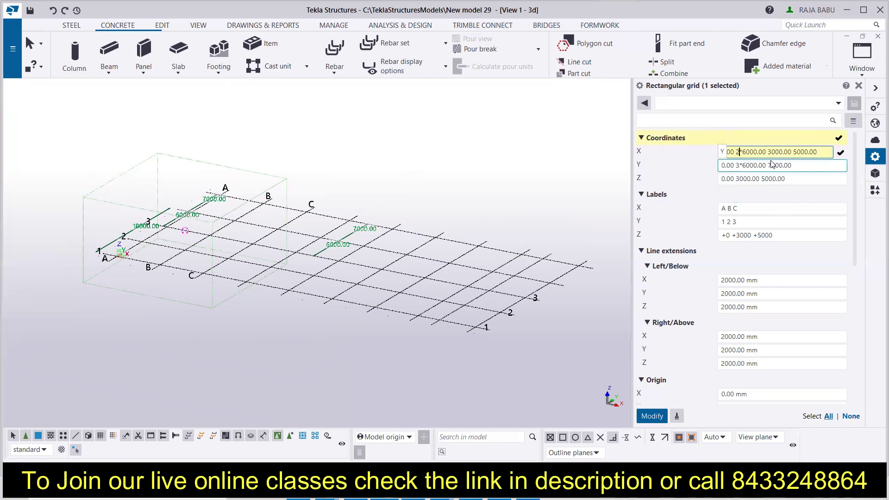
left_click(652, 415)
left_click(741, 152)
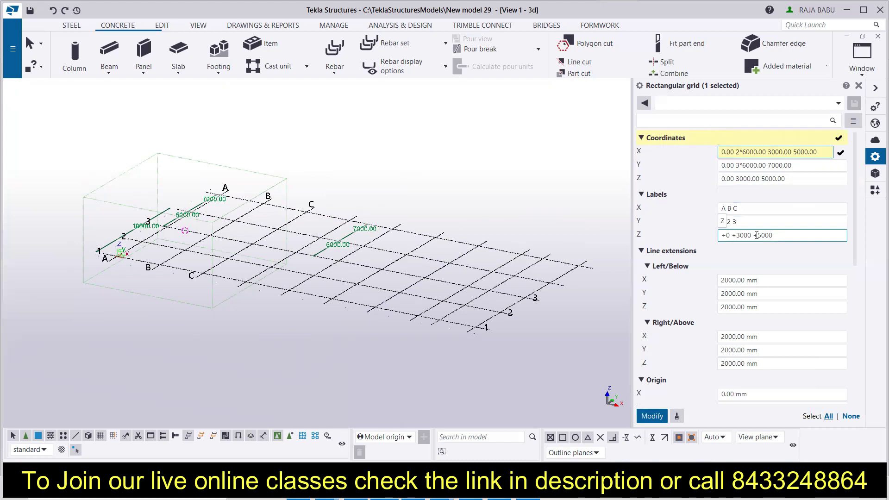
- Add labels D E after A B C in the X labels and apply
left_click(761, 205)
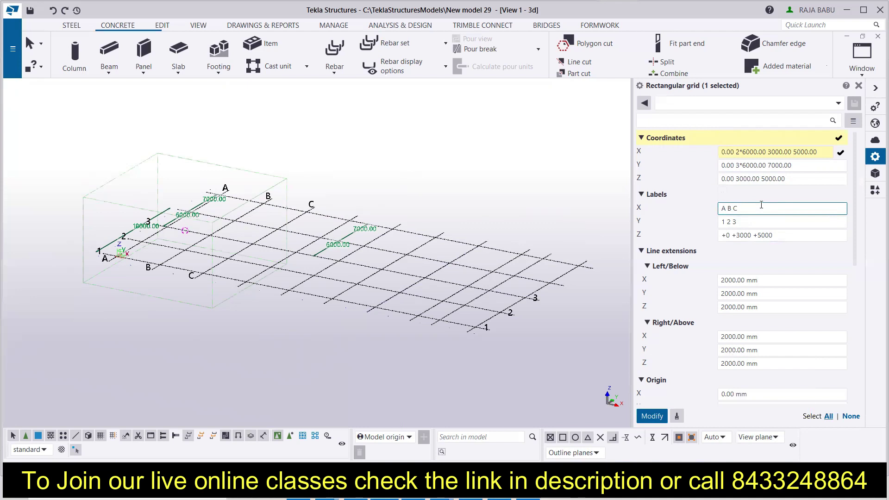
type("D")
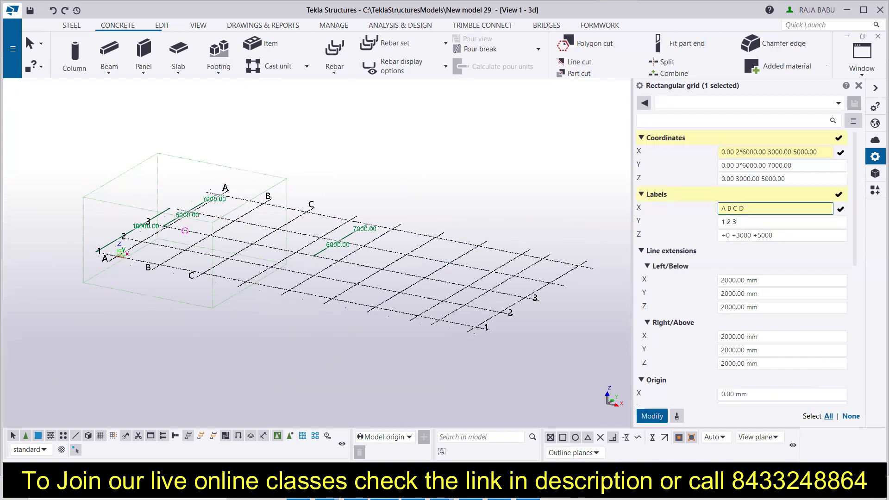
type(" E")
left_click(641, 416)
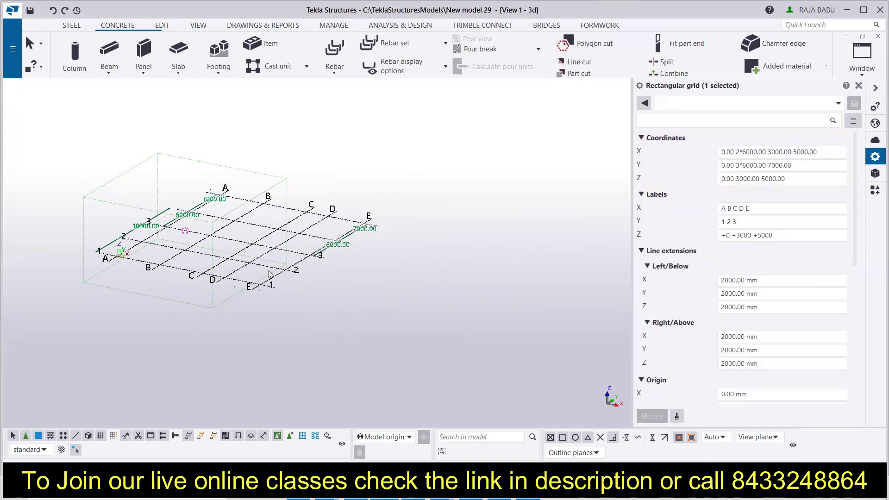
- Add labels 4 5 after 1 2 3 in the Y labels and apply
left_click(135, 262)
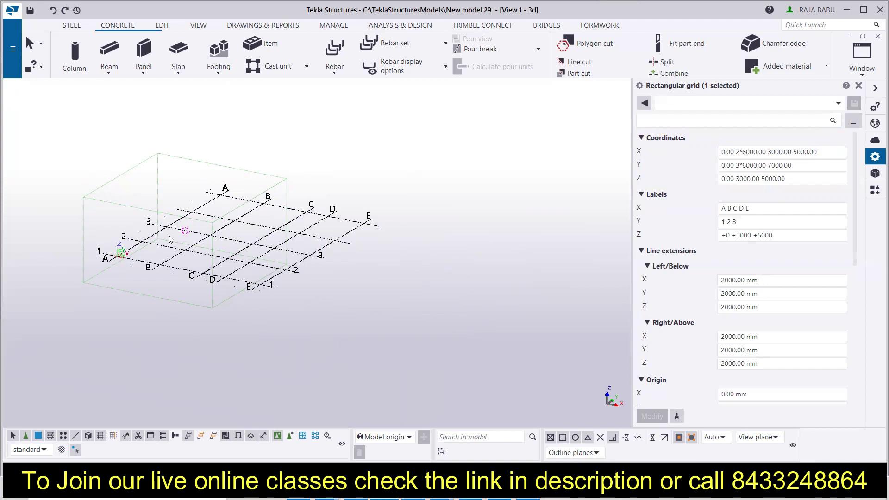
left_click(768, 223)
type("4 5")
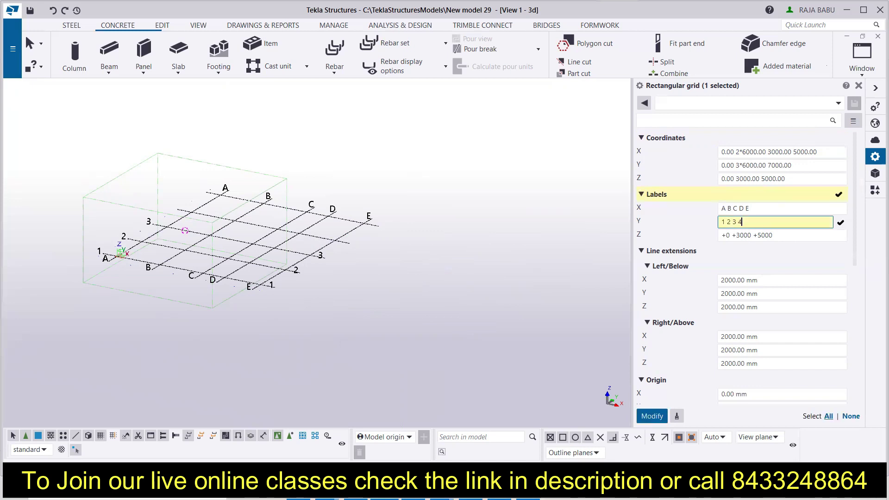
left_click(651, 416)
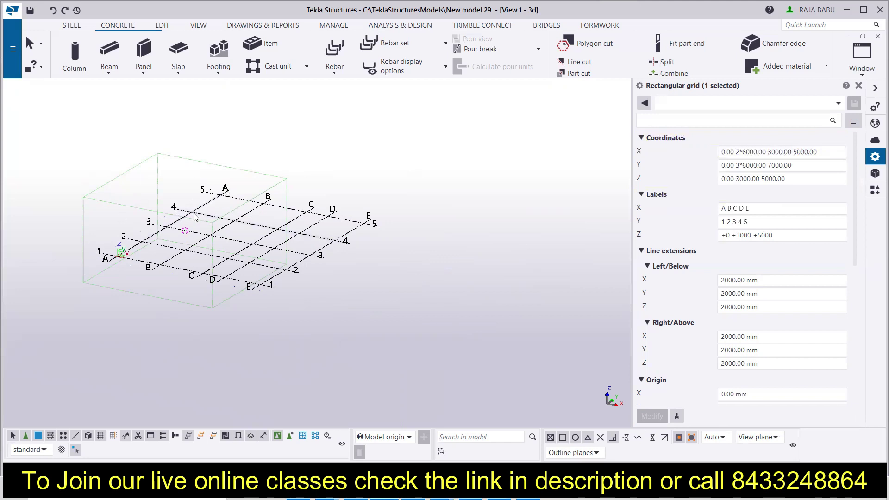
scroll(678, 244, "down", 1)
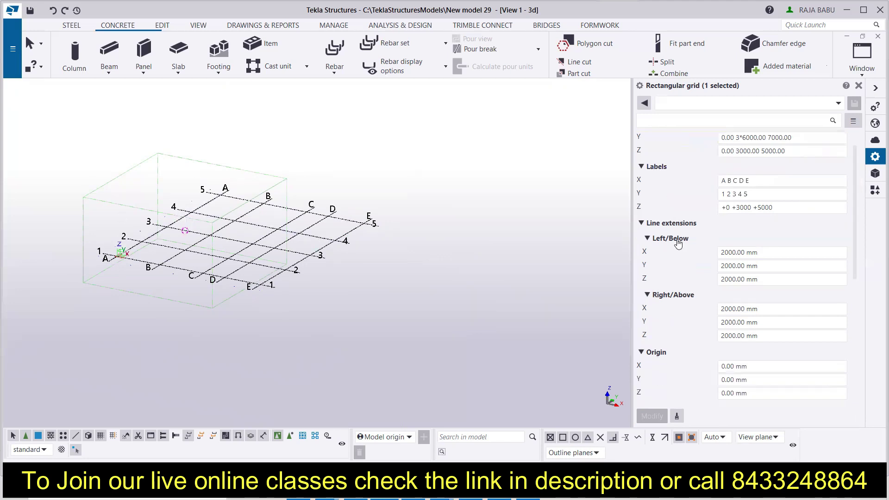
- Set the Left/Below line extensions to X 10000 mm and Y 0 mm
scroll(677, 244, "down", 1)
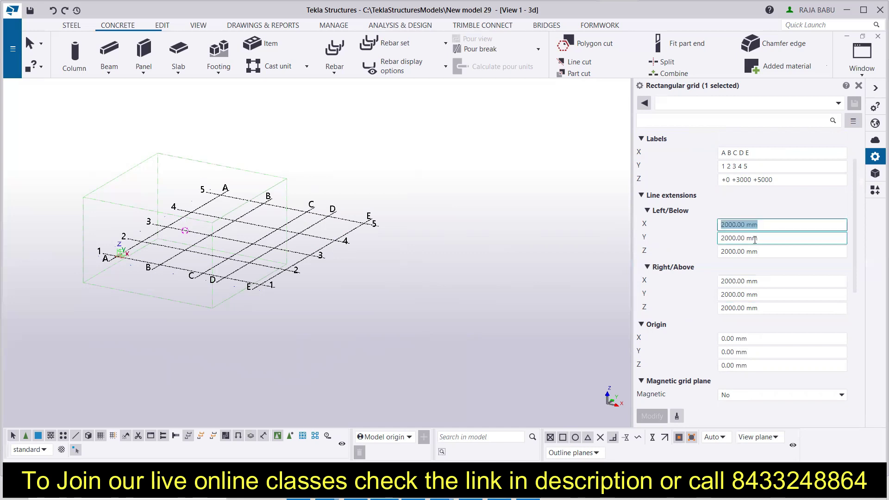
type("500")
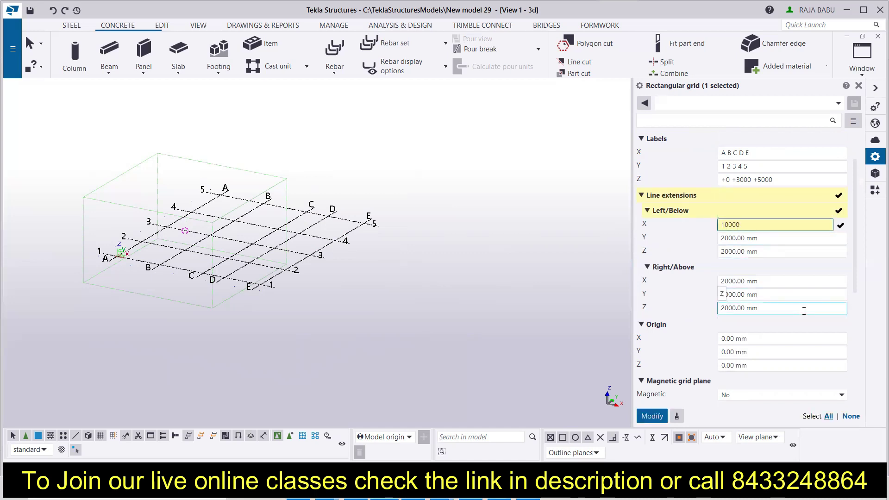
key("Return")
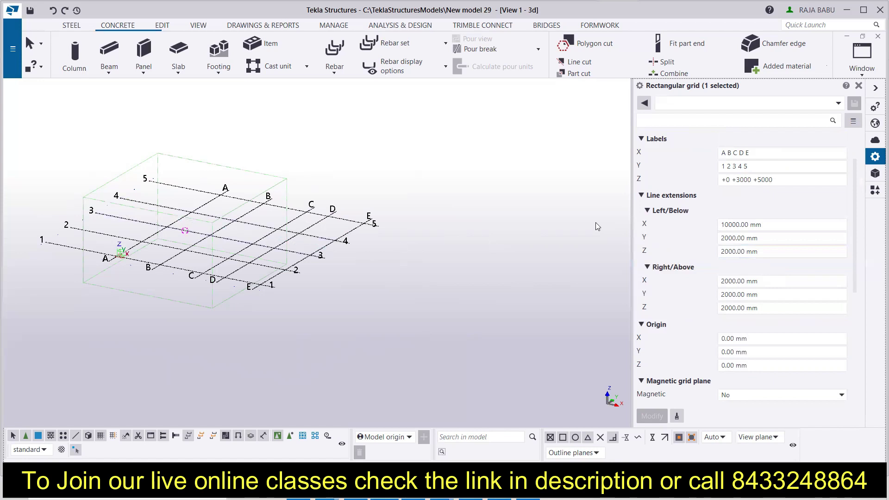
left_click(763, 239)
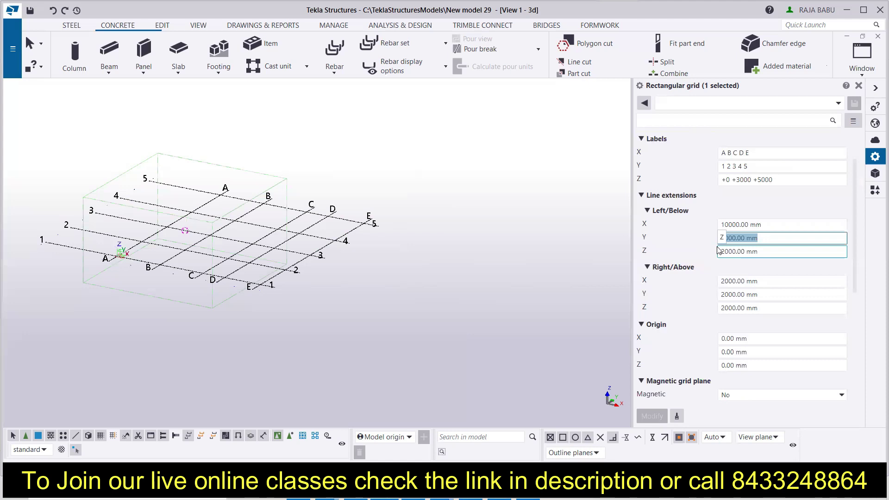
type("0")
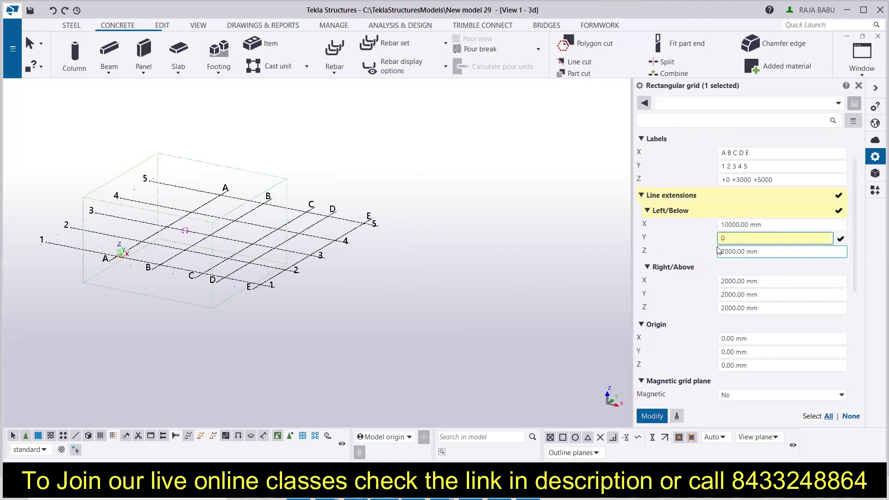
key("Return")
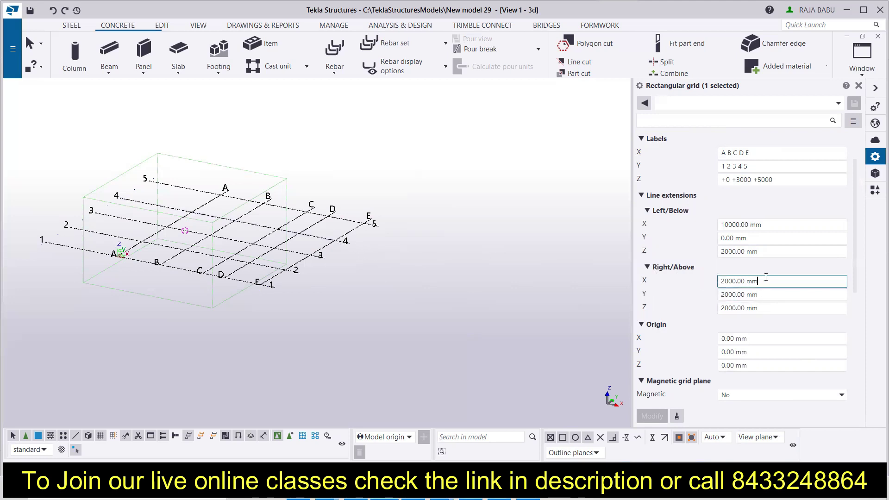
- Set the Right/Above X line extension to 7000 mm and apply
triple_click(726, 281)
type("7000")
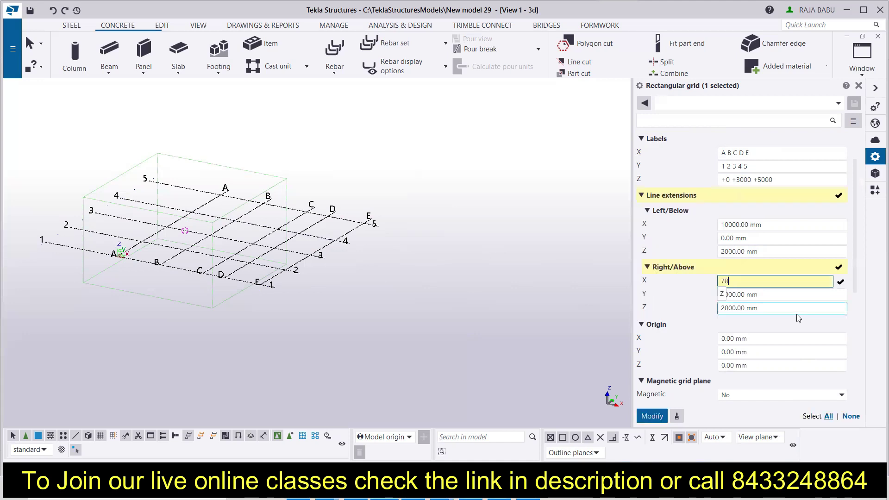
left_click(644, 419)
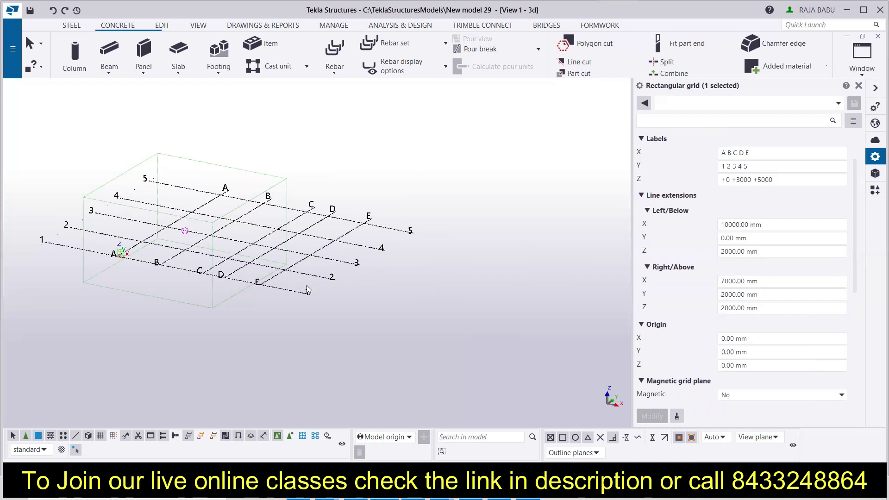
- Reset the Right/Above X extension to 0 mm, check the grid, and select the Right/Above Y value
left_click_drag(761, 281, 674, 281)
type("0")
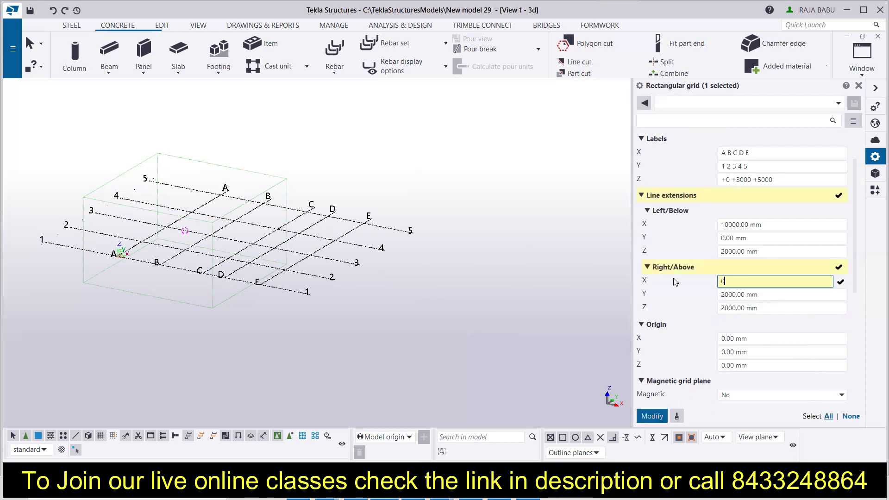
key("Return")
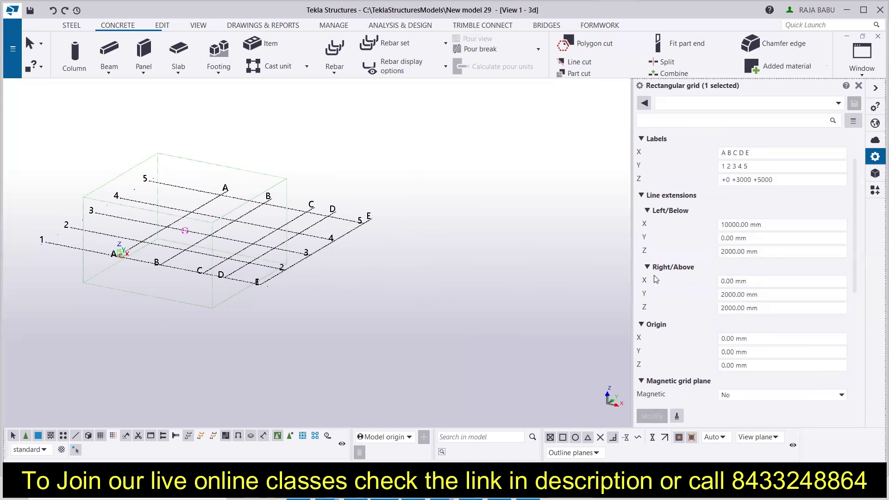
scroll(271, 239, "up", 8)
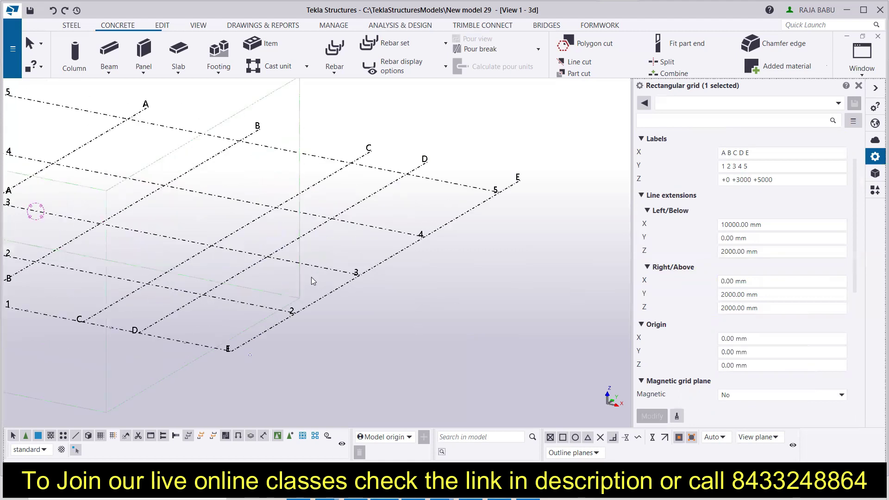
scroll(371, 276, "down", 10)
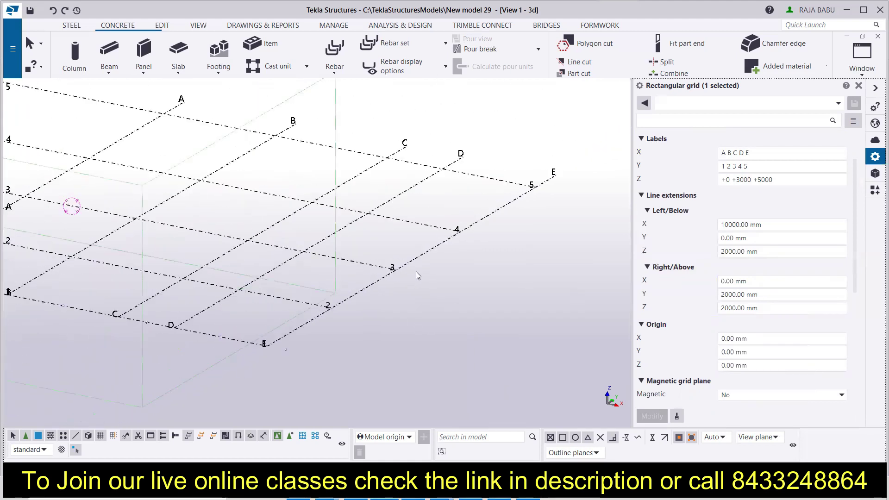
scroll(116, 256, "up", 8)
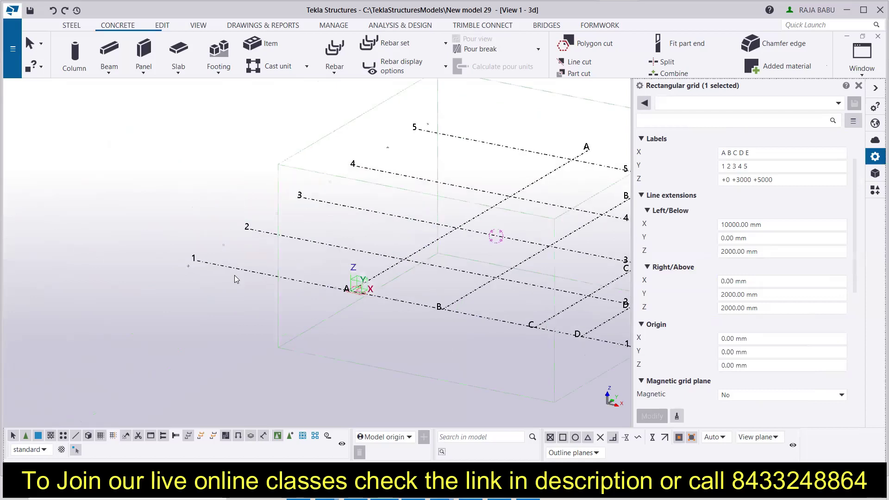
scroll(116, 239, "down", 8)
left_click(776, 293)
key("ctrl+a")
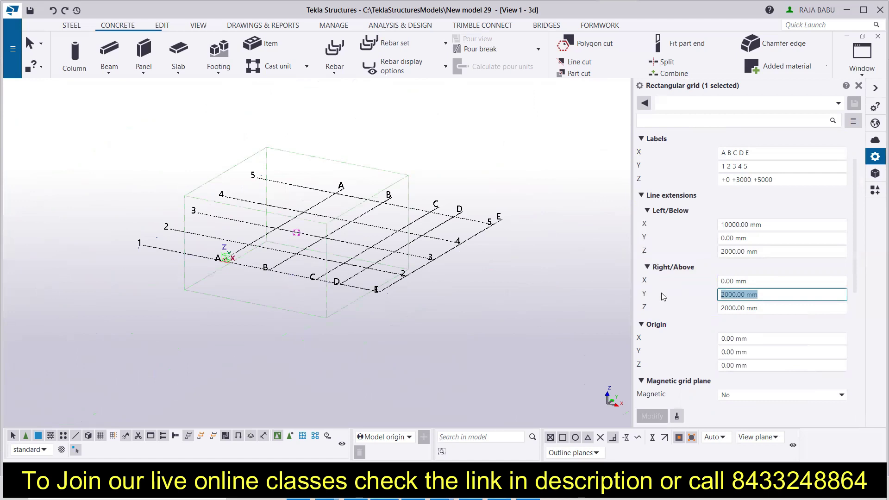
- Apply a 4000 mm Right/Above Y extension, then enter 2000 for Right/Above Y and X
type("4000")
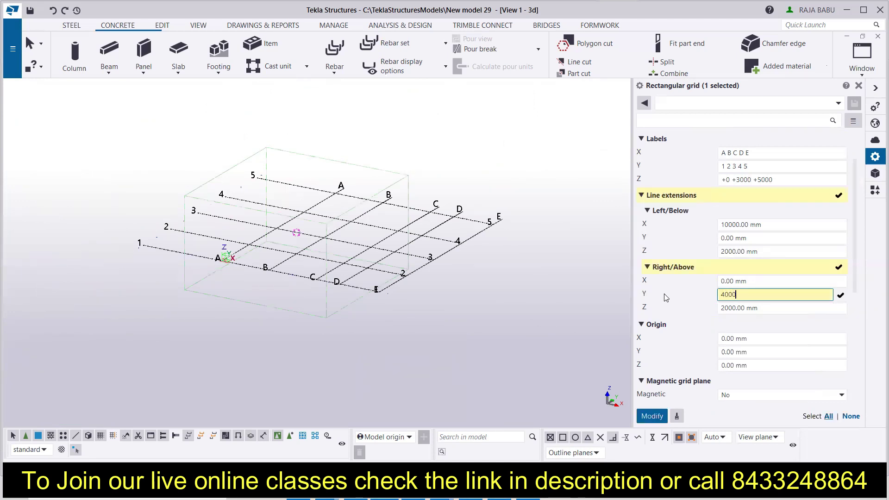
left_click(654, 417)
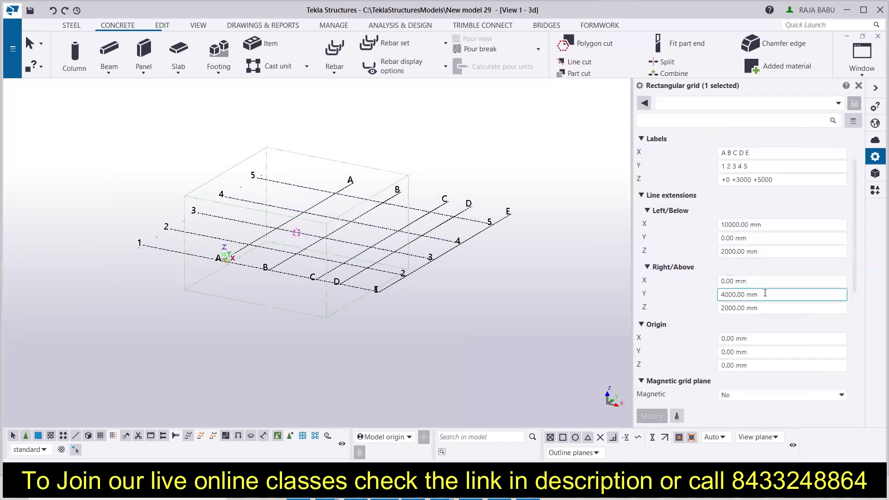
left_click(761, 307)
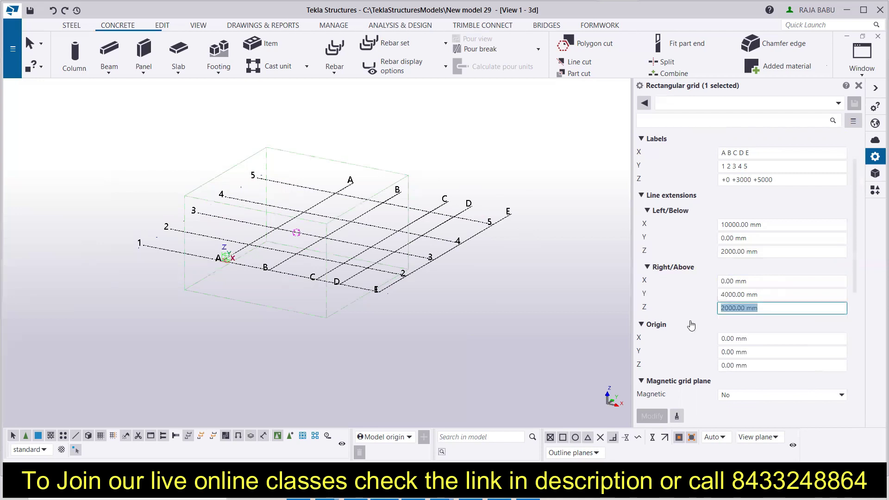
left_click(780, 294)
type("2000")
left_click(757, 281)
left_click_drag(755, 281, 694, 287)
type("2000")
- Set the Left/Below Y and X extensions to 2000 mm and apply
left_click(746, 238)
left_click_drag(746, 237, 699, 243)
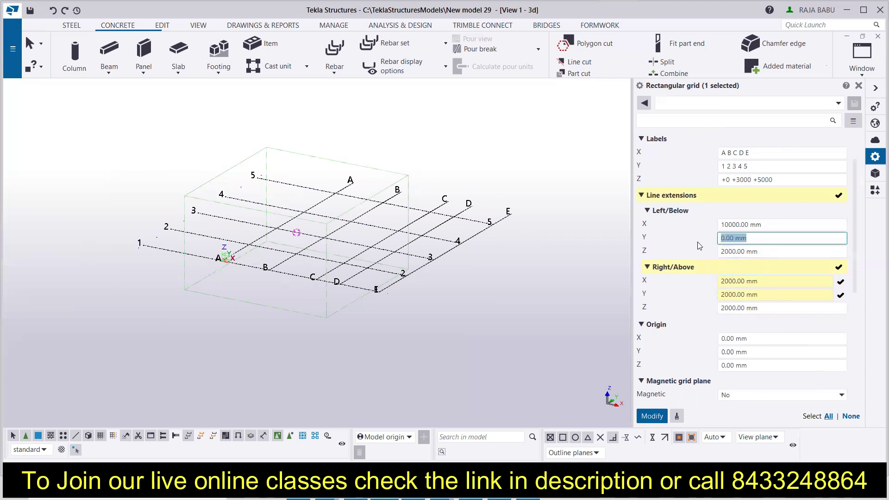
type("2000")
left_click(750, 224)
left_click_drag(749, 225, 711, 233)
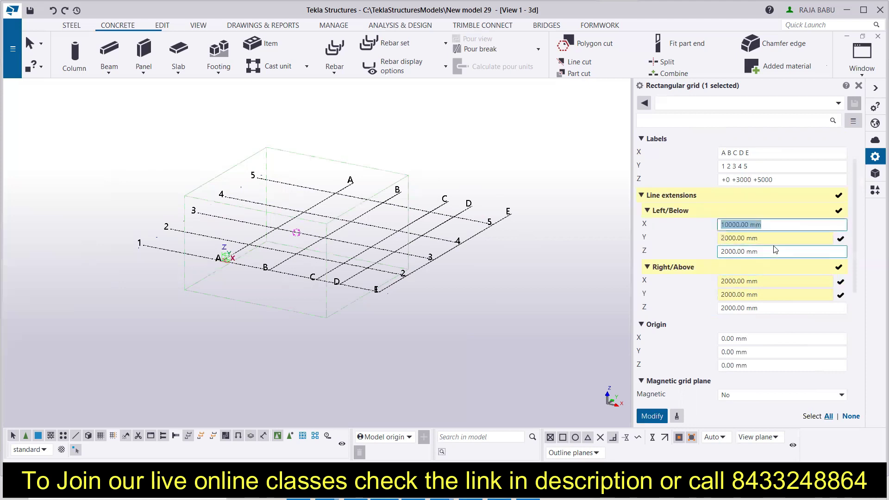
type("2000")
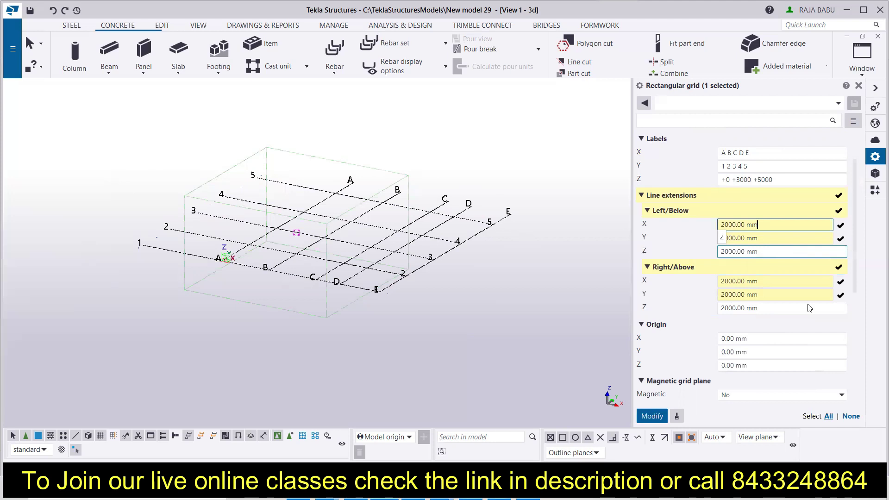
left_click(649, 416)
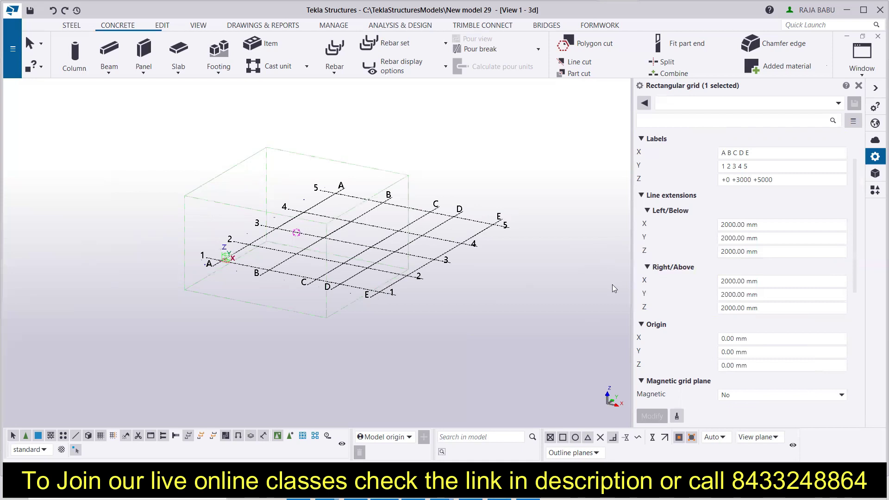
scroll(754, 294, "up", 2)
left_click(785, 155)
left_click_drag(819, 151, 738, 148)
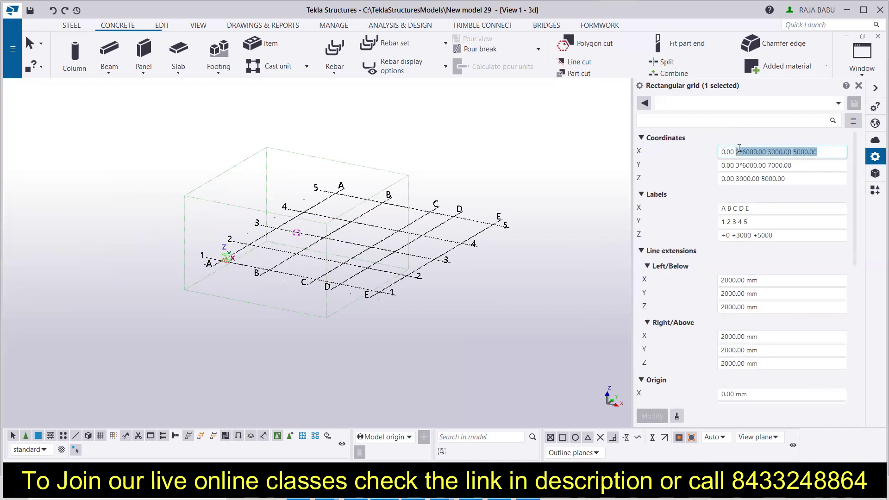
left_click(352, 270)
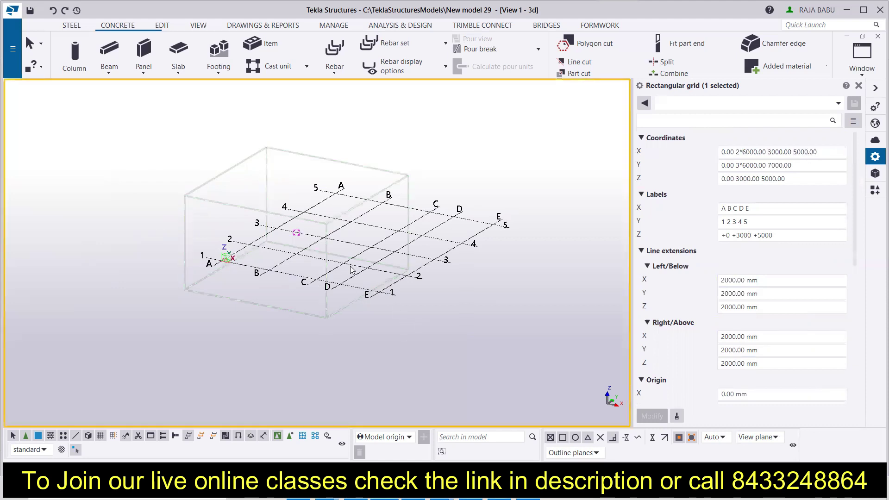
left_click(435, 259)
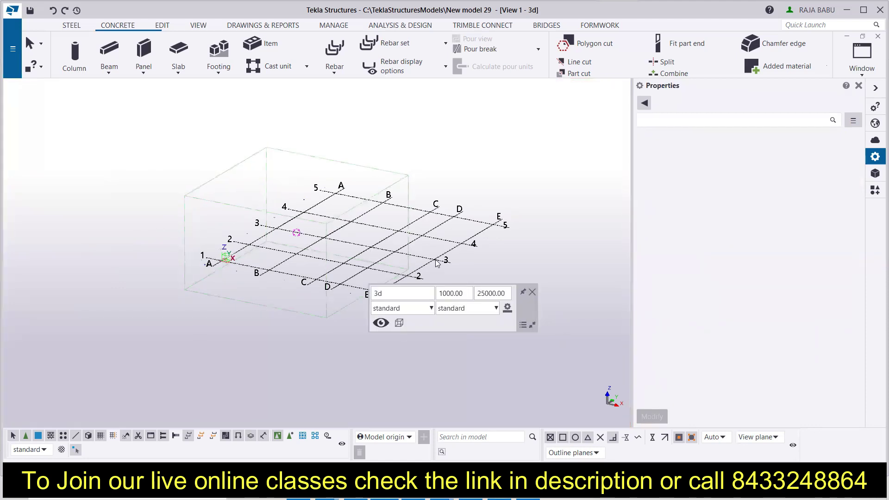
scroll(661, 295, "down", 5)
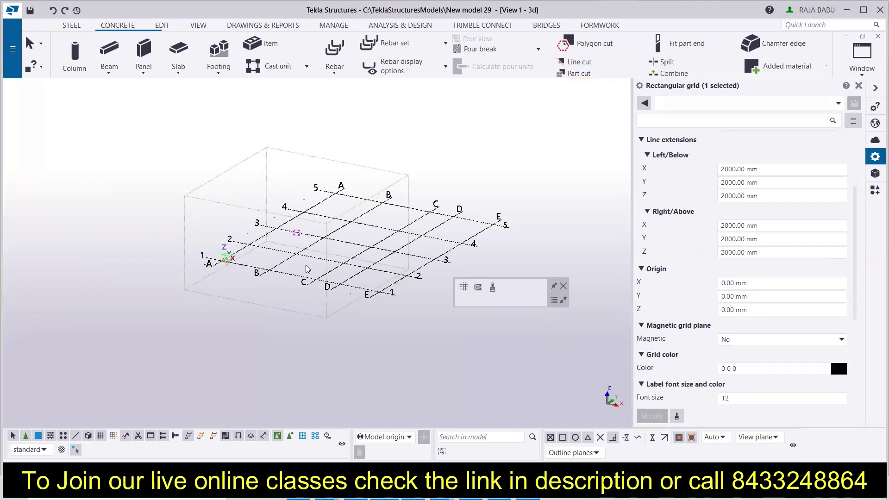
scroll(217, 232, "down", 2)
scroll(218, 233, "down", 1)
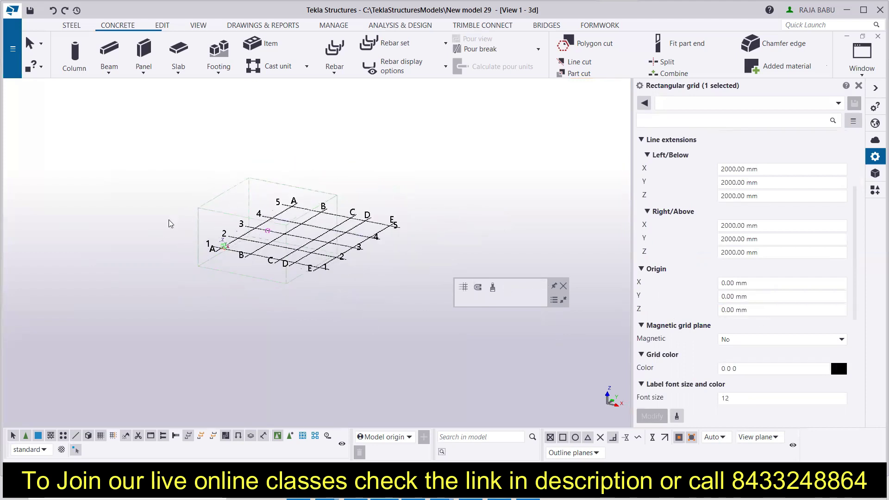
scroll(217, 221, "down", 1)
middle_click_drag(239, 237, 193, 270)
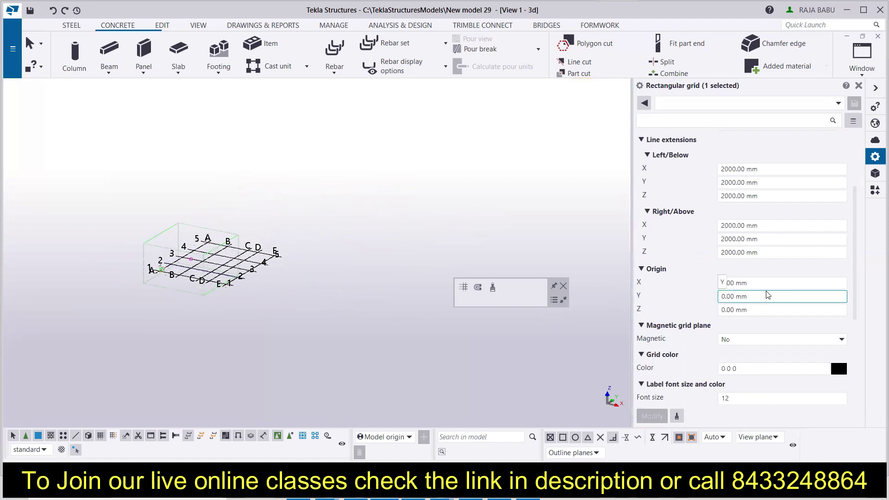
- Set the grid's origin X to 10000 mm and apply
left_click(746, 283)
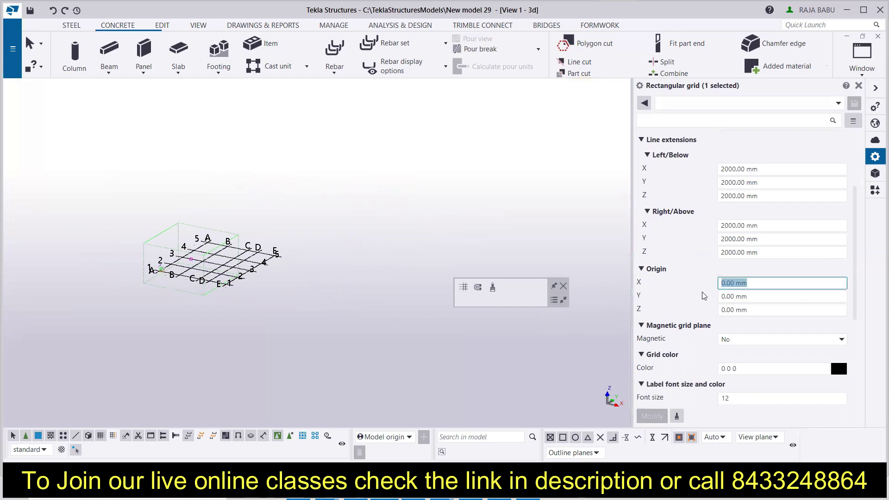
type("10000")
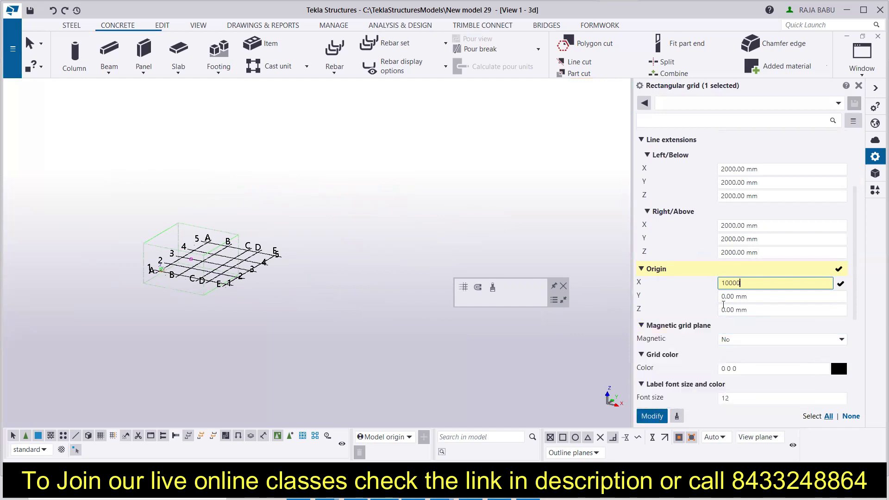
left_click(646, 416)
- Set the grid's origin Y to 10000 mm and commit it
scroll(99, 271, "up", 5)
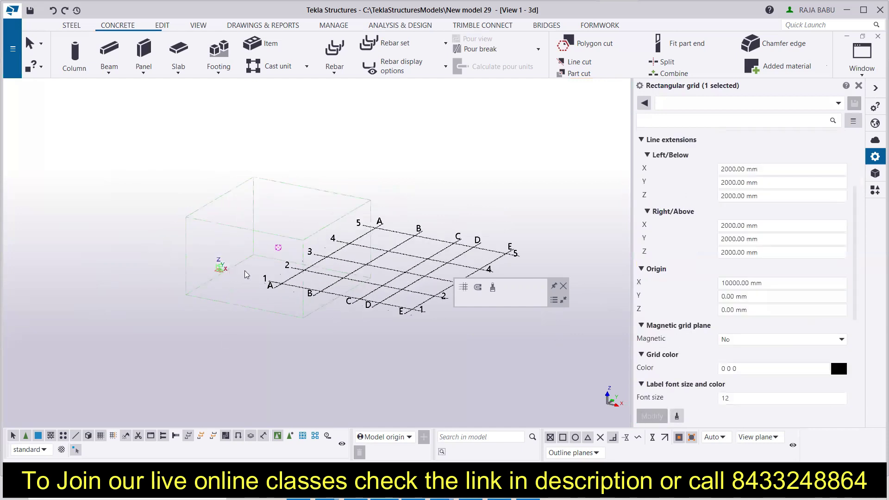
scroll(200, 264, "up", 3)
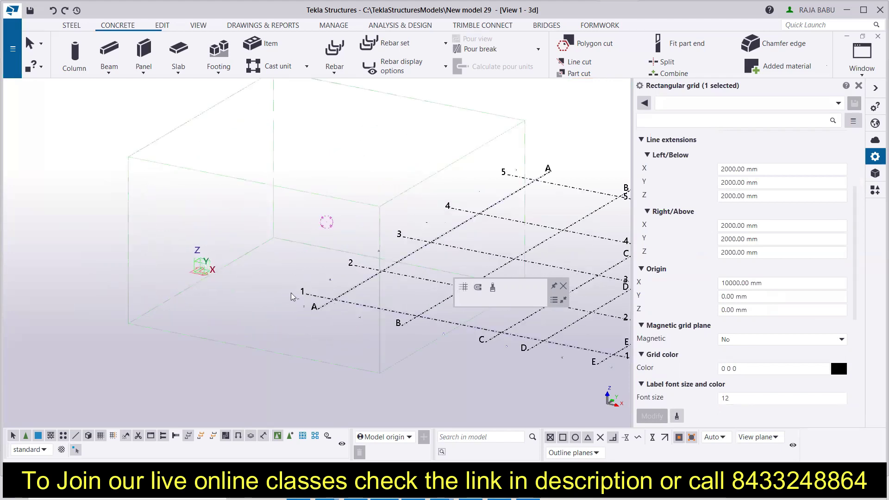
scroll(202, 226, "down", 4)
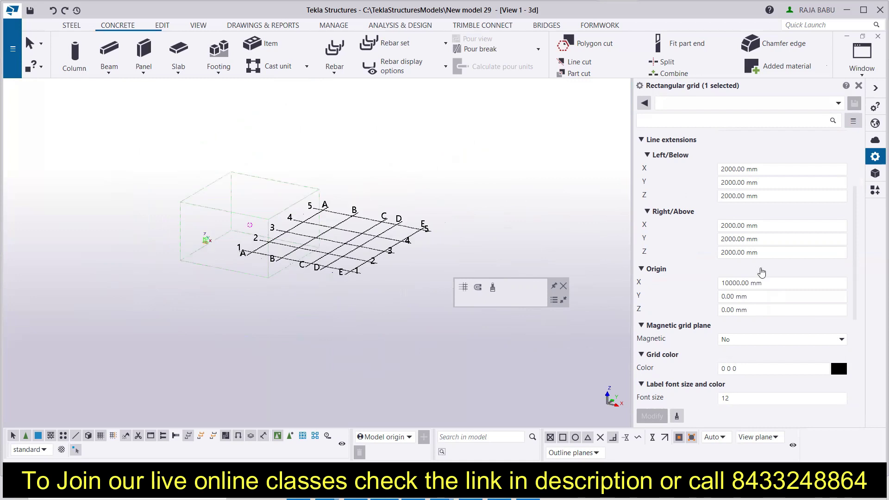
left_click_drag(764, 298, 705, 302)
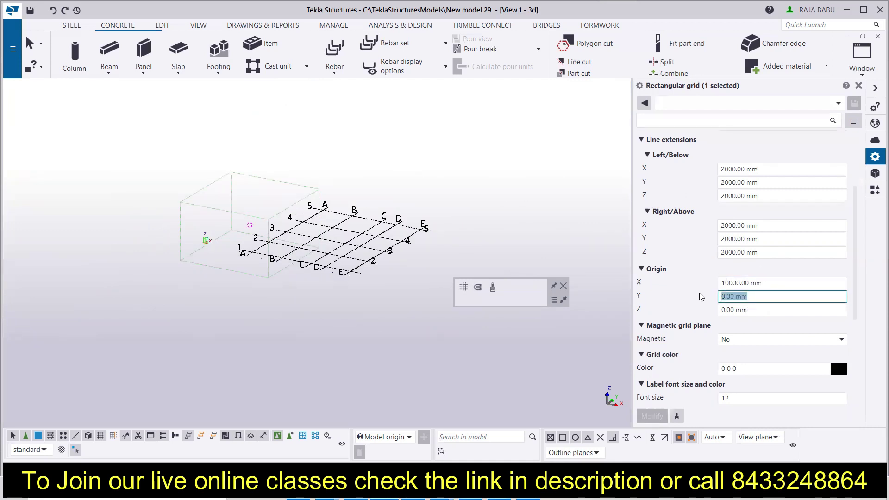
type("1000")
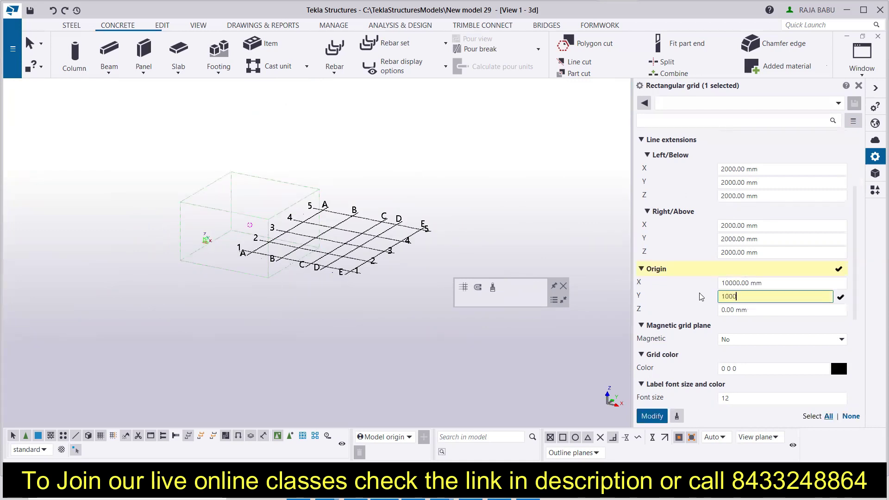
type("0")
key("Return")
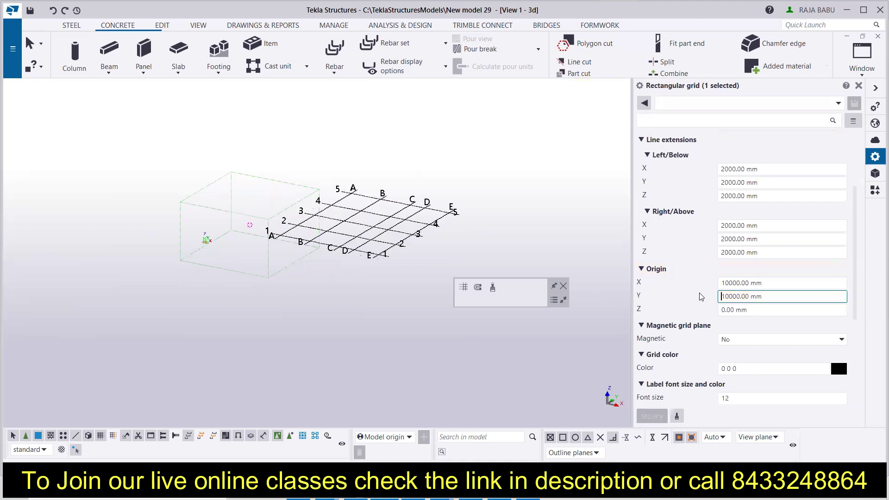
scroll(180, 249, "up", 2)
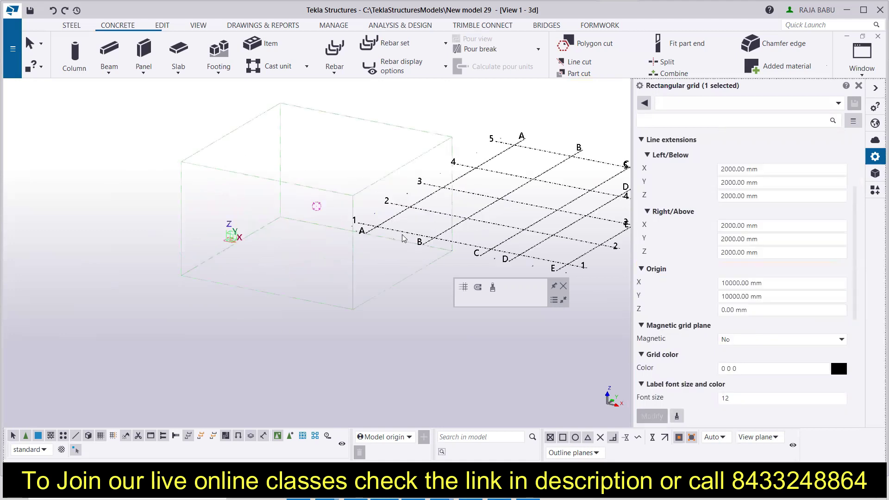
scroll(307, 235, "down", 3)
left_click(751, 310)
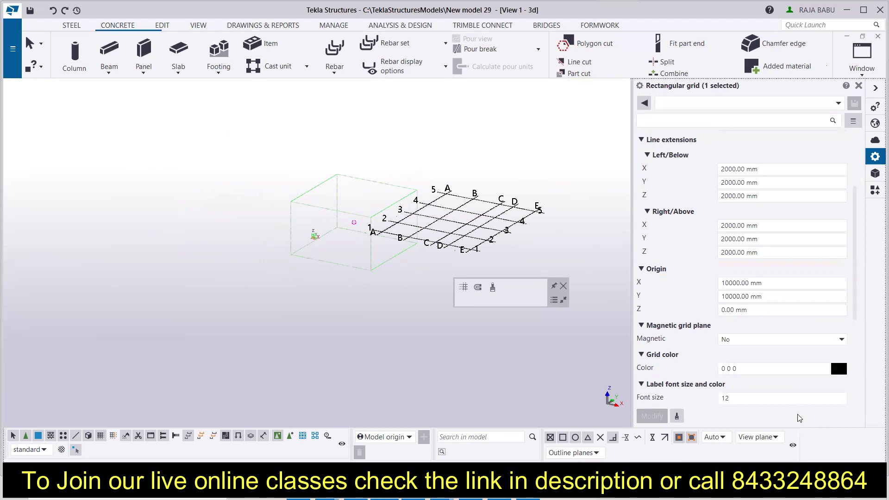
- Set the grid plane to magnetic and colour the grid lines dark red (220 27 27)
scroll(695, 312, "down", 3)
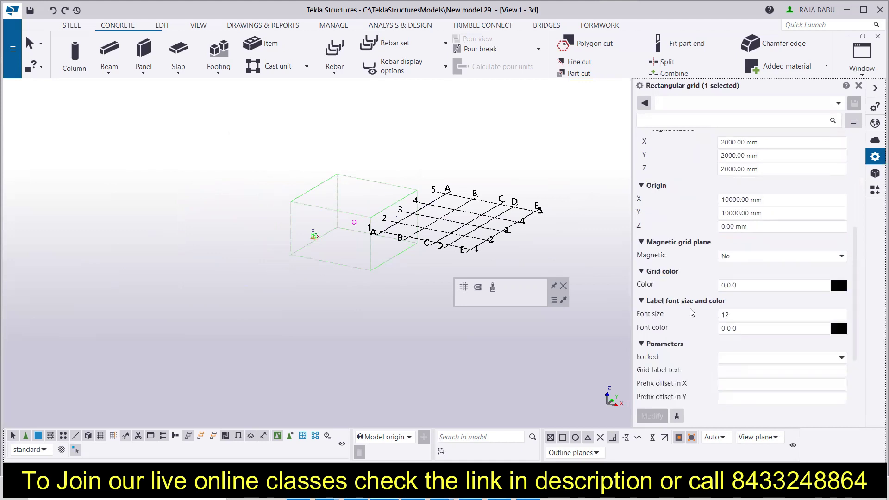
left_click(725, 256)
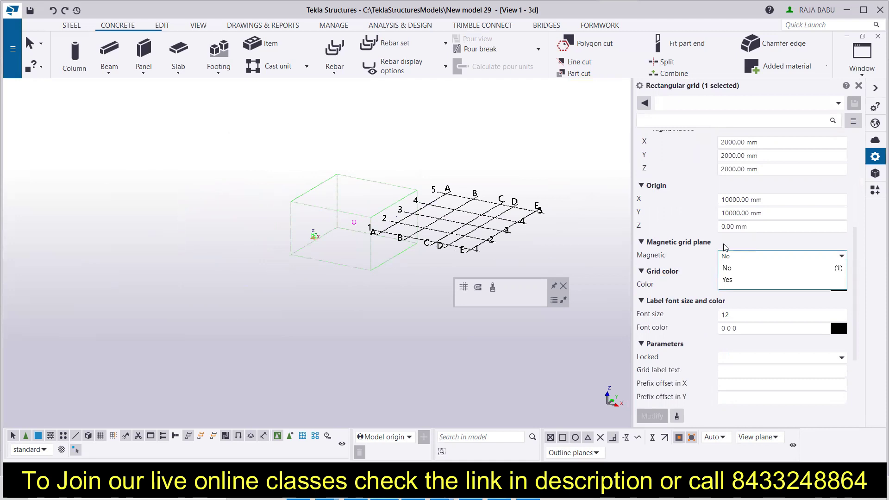
left_click(742, 277)
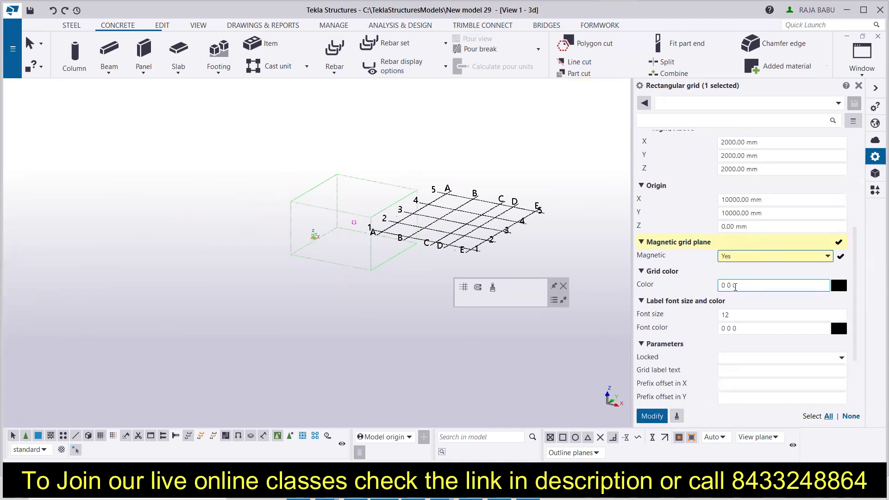
left_click(846, 289)
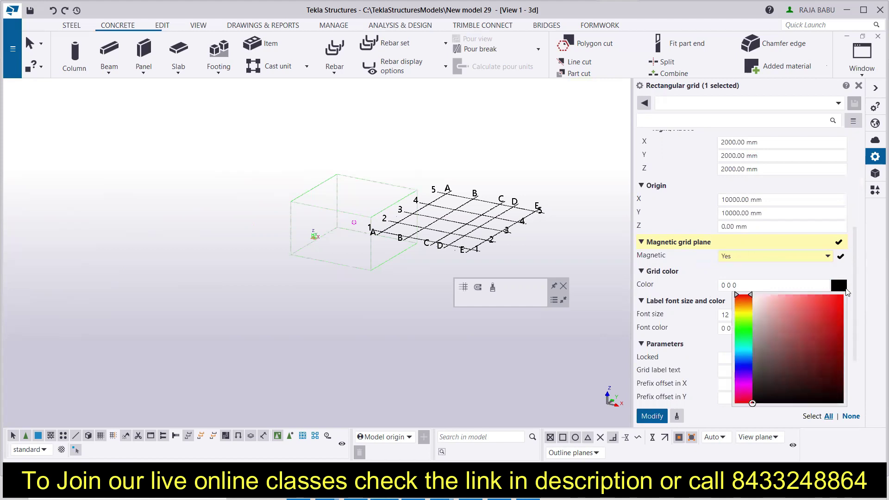
left_click(828, 304)
left_click(832, 309)
left_click(648, 415)
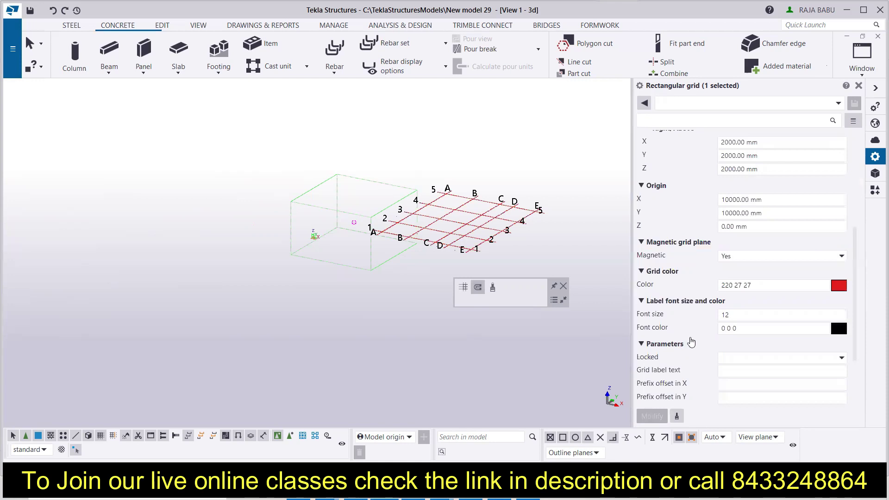
- Change the grid label font colour to bright green (45 239 15)
scroll(717, 324, "up", 3)
scroll(717, 324, "down", 5)
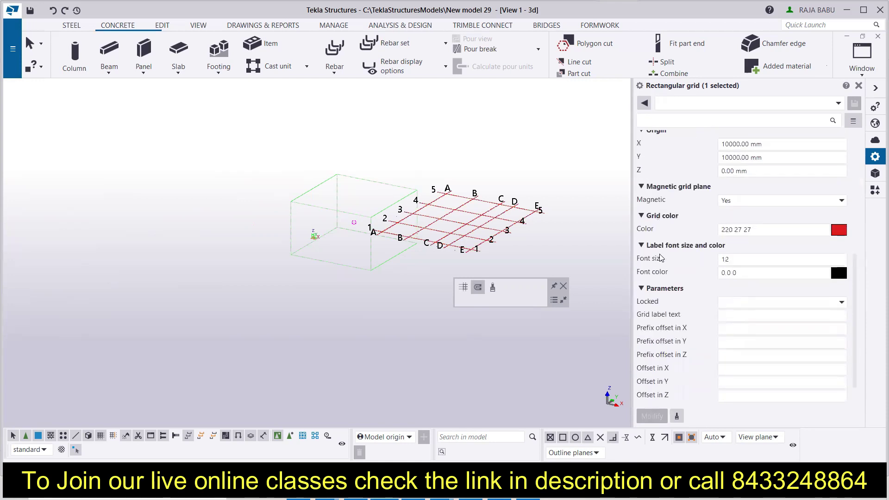
left_click(836, 273)
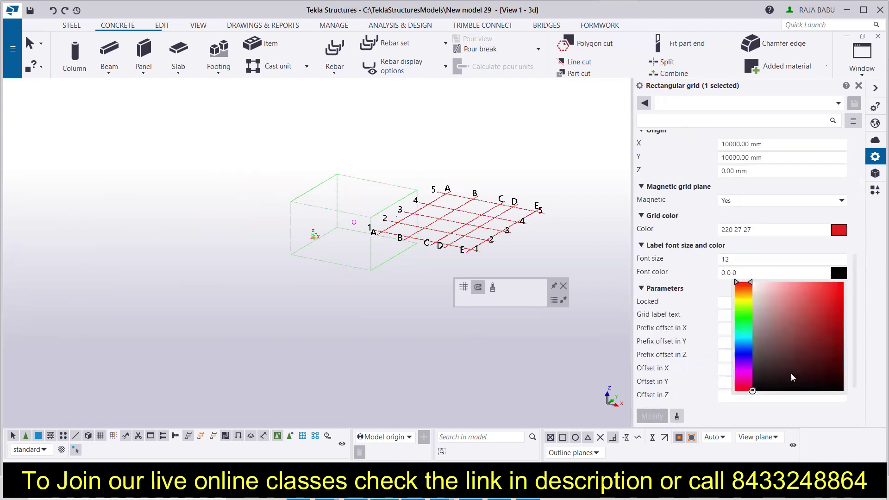
left_click(742, 316)
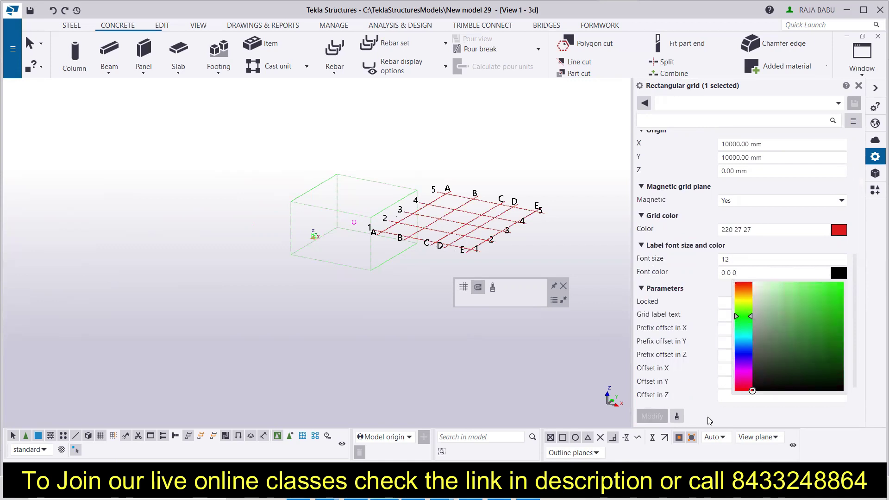
left_click(837, 288)
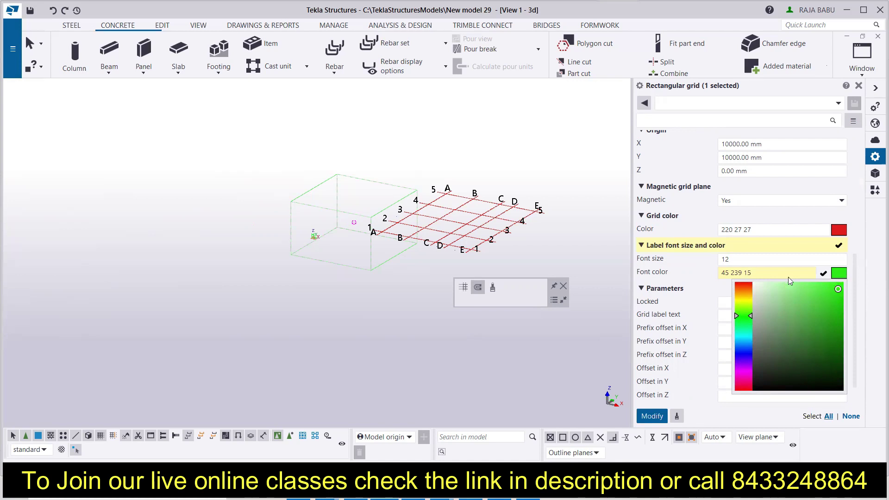
left_click(650, 415)
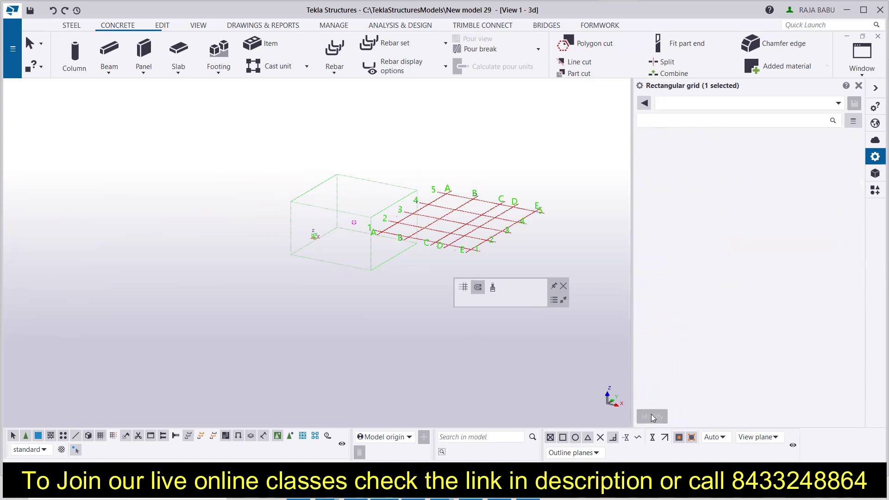
- Zoom around the grid and check the Locked options, leaving them unchanged
scroll(421, 206, "up", 3)
scroll(420, 206, "up", 5)
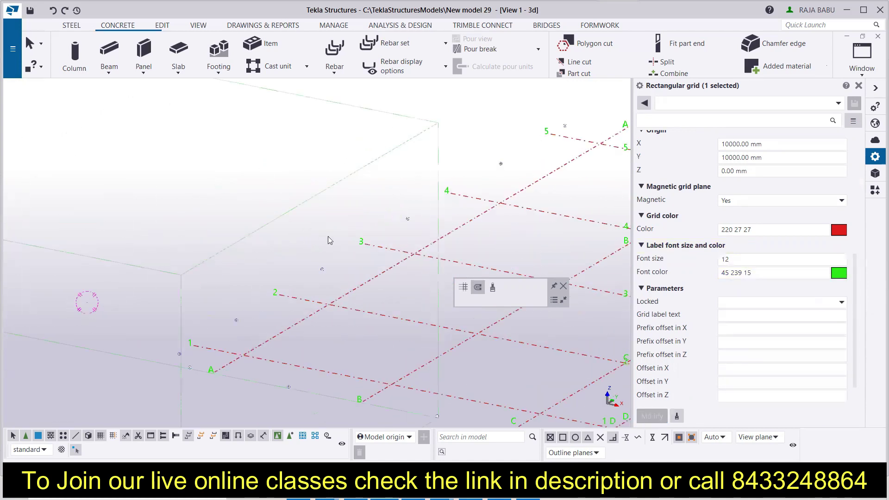
scroll(385, 236, "down", 8)
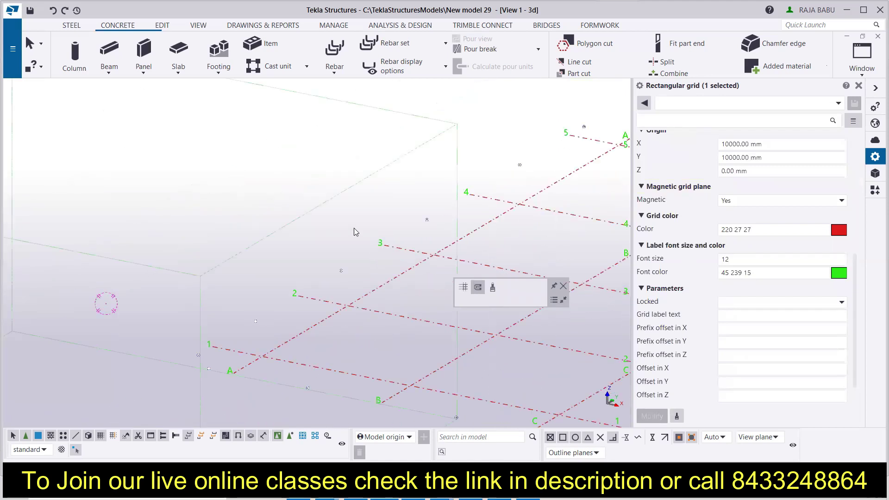
scroll(387, 245, "up", 8)
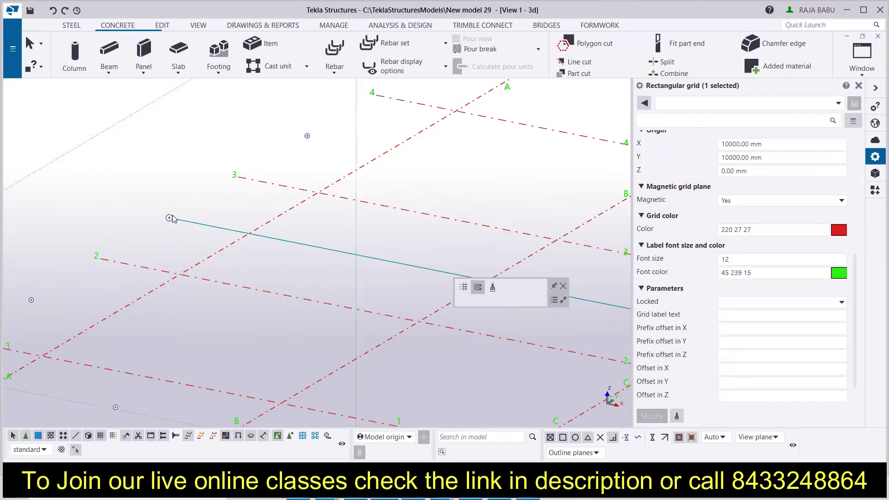
scroll(726, 300, "down", 2)
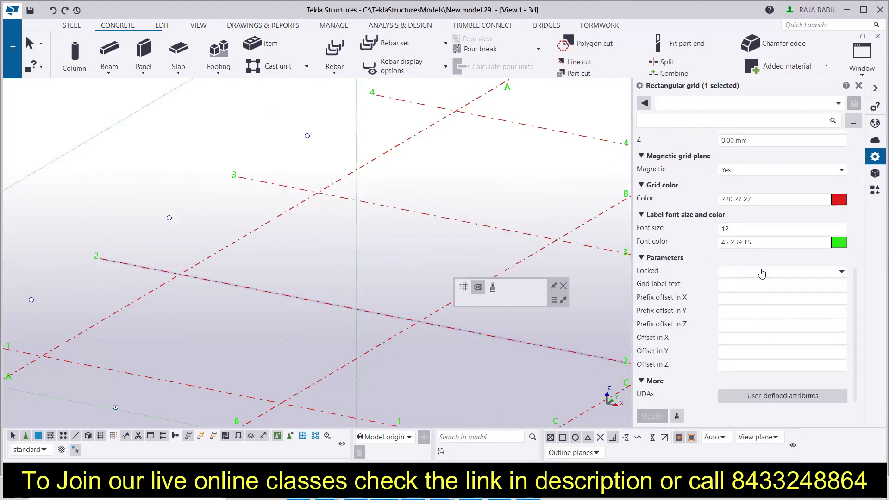
left_click(777, 275)
left_click(777, 275)
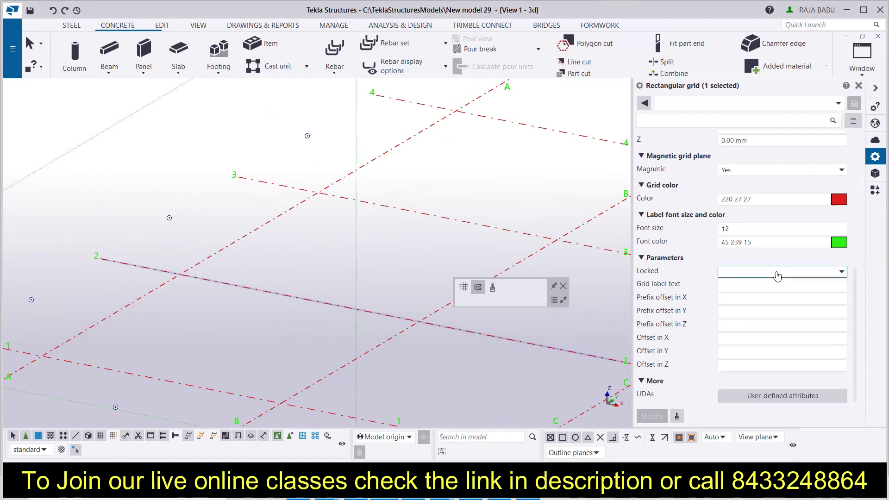
- Pan to centre the grid and close the floating grid editing toolbar
left_click(760, 298)
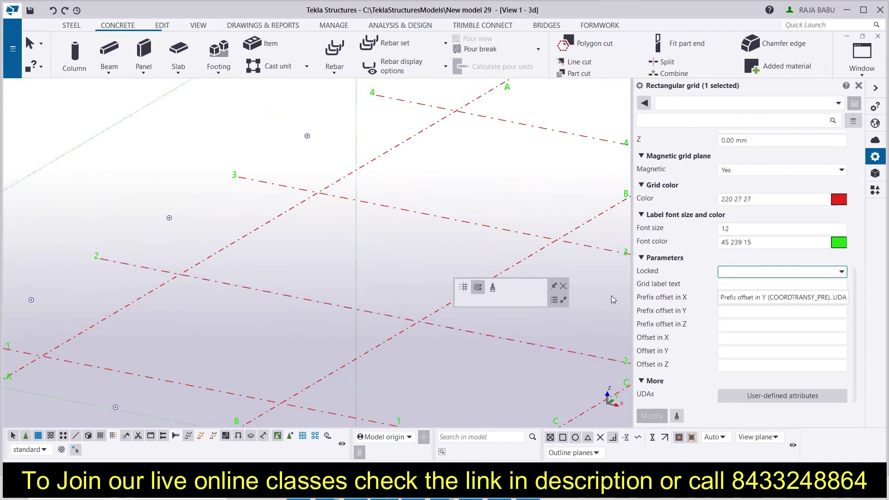
scroll(400, 249, "down", 5)
middle_click_drag(393, 248, 313, 236)
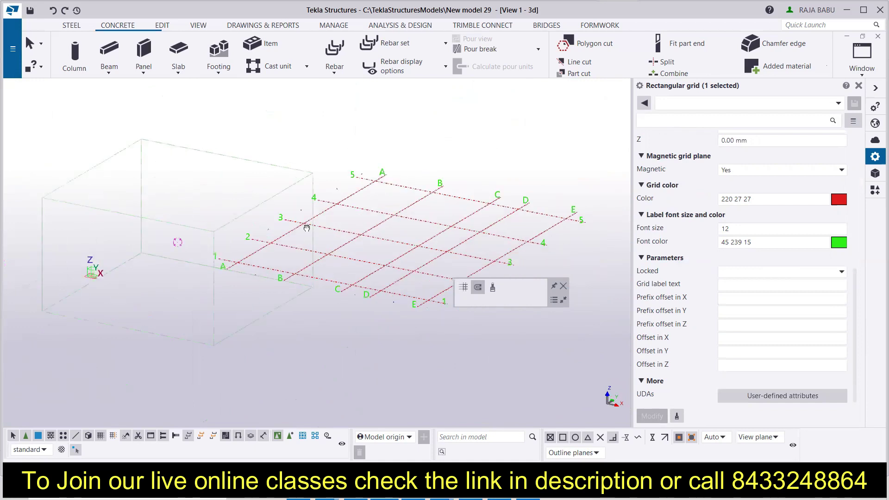
left_click(563, 286)
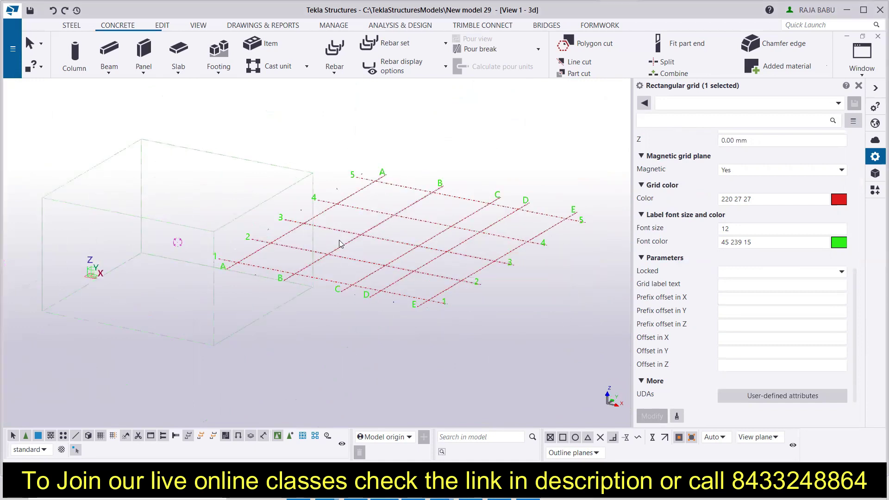
scroll(353, 326, "up", 3)
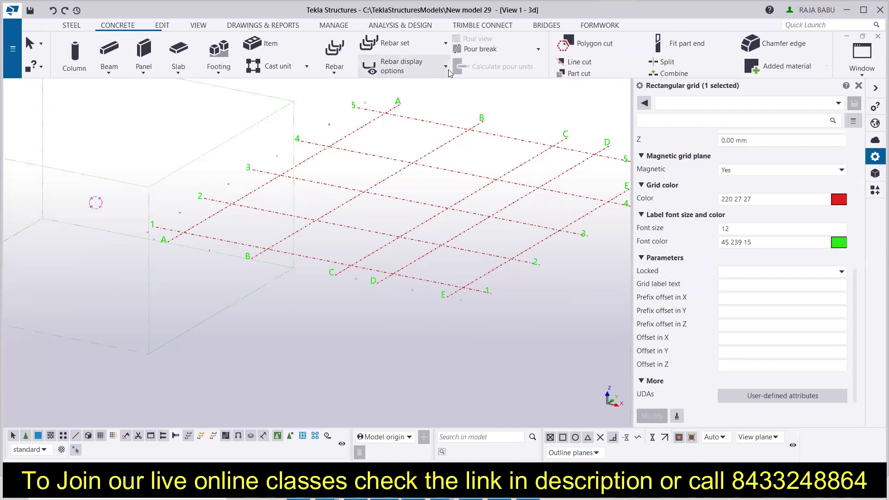
- Clear the grid selection and place a new grid line between lines 12* and 2
scroll(254, 239, "up", 6)
scroll(280, 209, "down", 6)
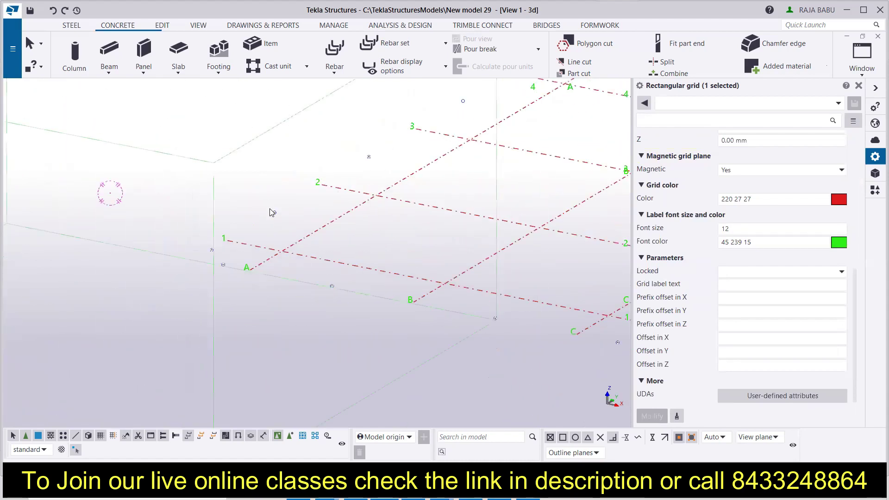
scroll(273, 214, "up", 6)
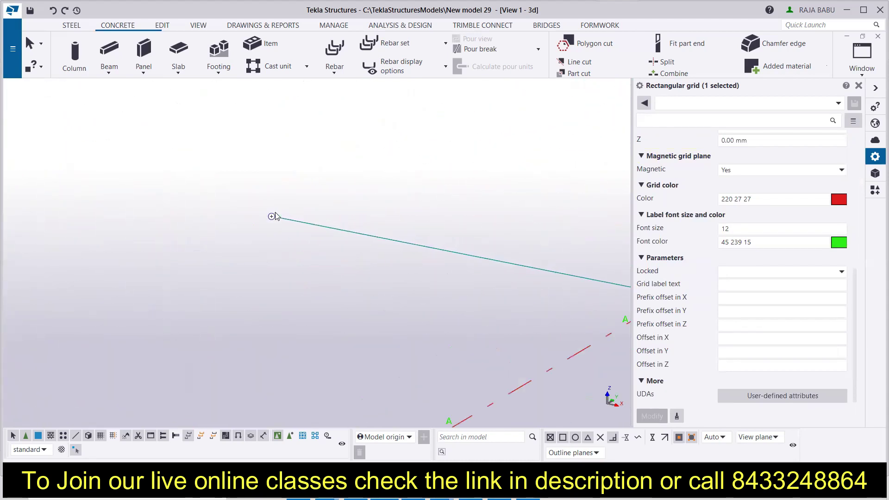
key("Escape")
scroll(259, 211, "down", 5)
scroll(227, 192, "down", 5)
scroll(245, 188, "up", 3)
scroll(243, 187, "up", 2)
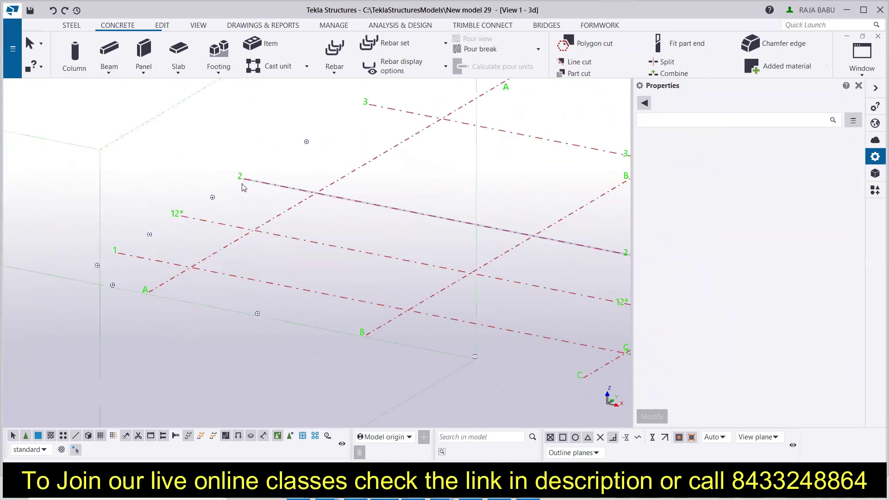
left_click(212, 199)
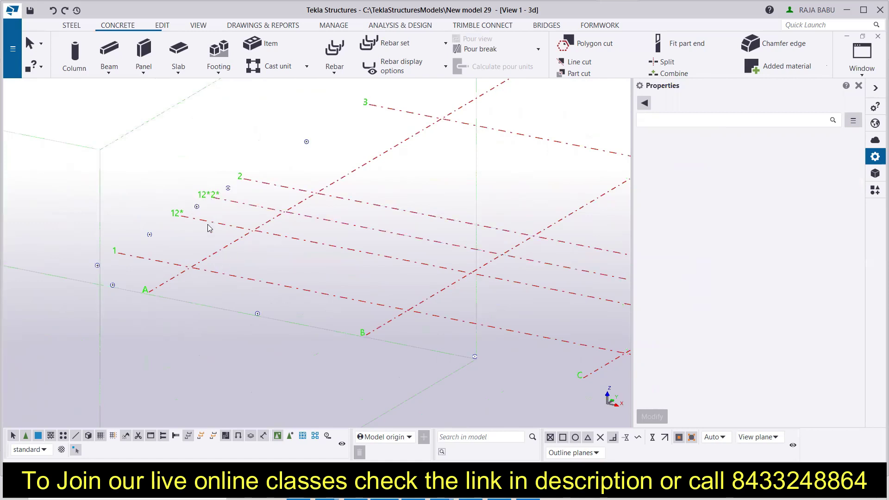